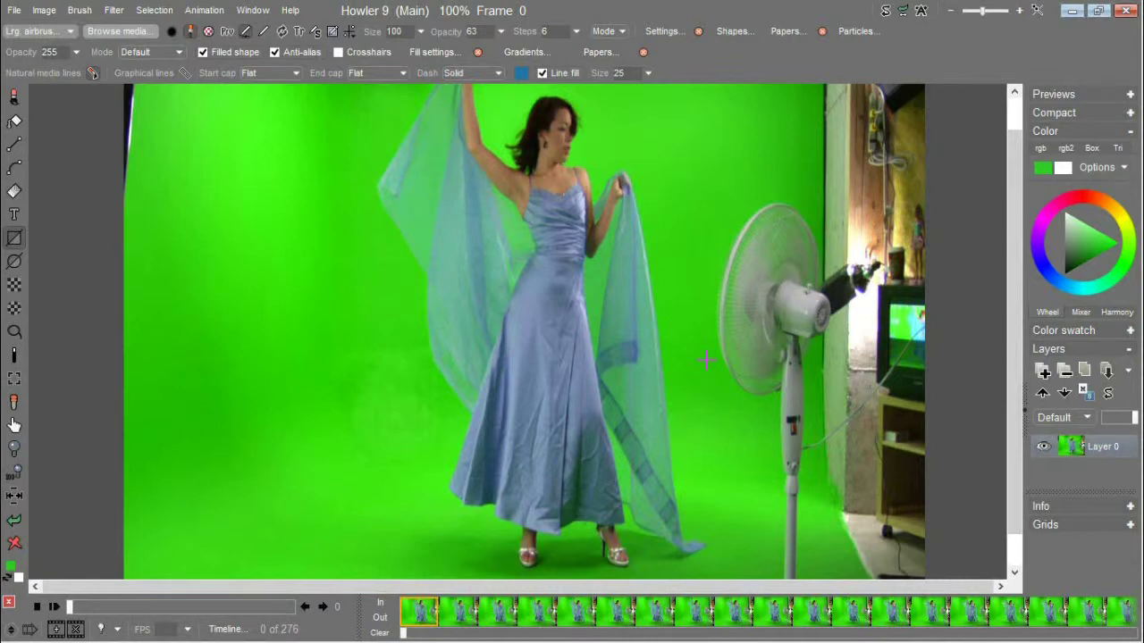
drag(722, 227, 613, 184)
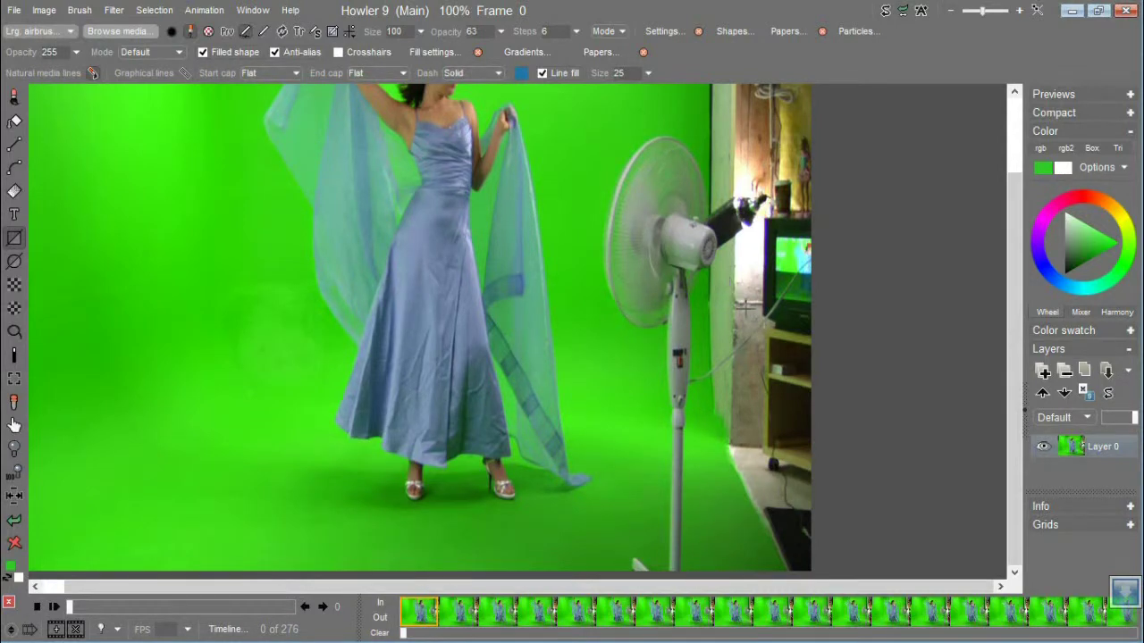
scroll(843, 331, up, 2)
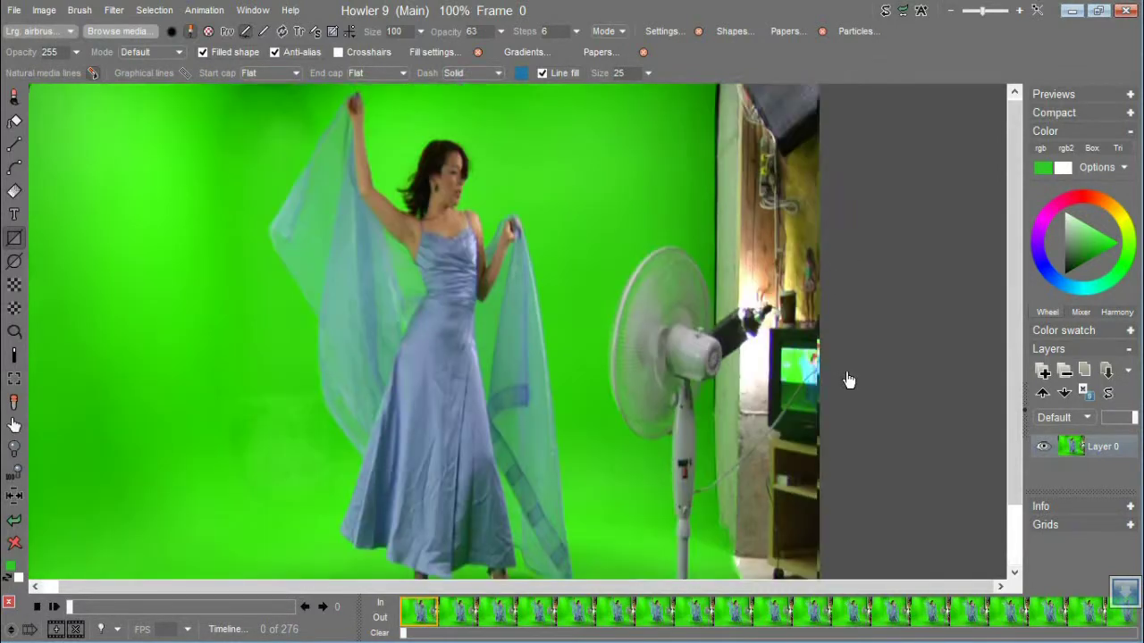
drag(317, 333, 592, 312)
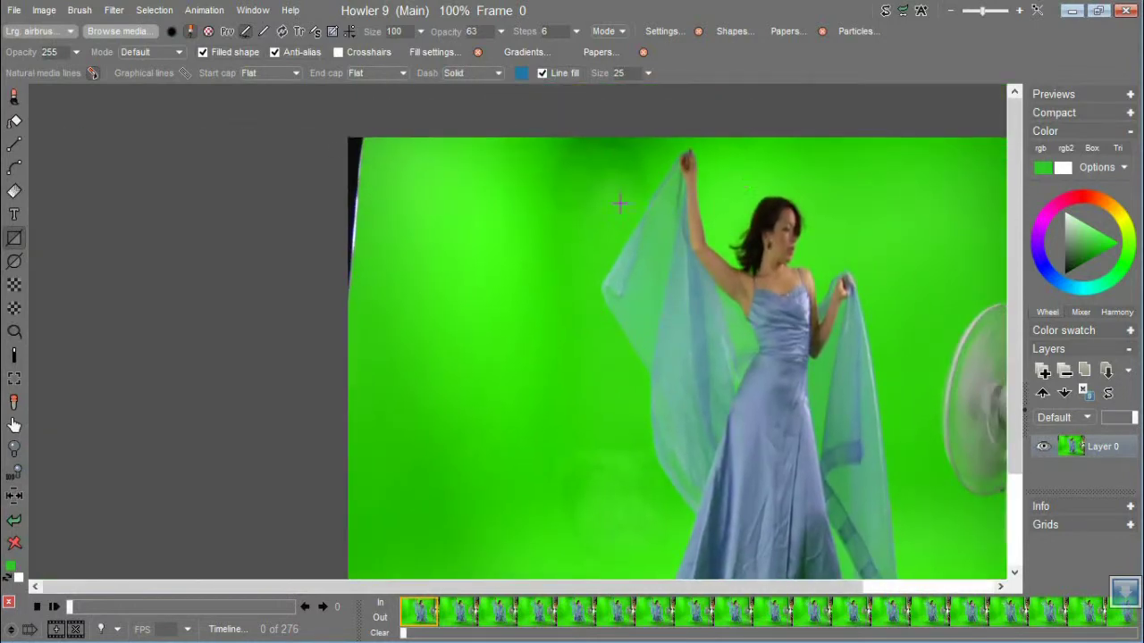
drag(857, 186, 601, 134)
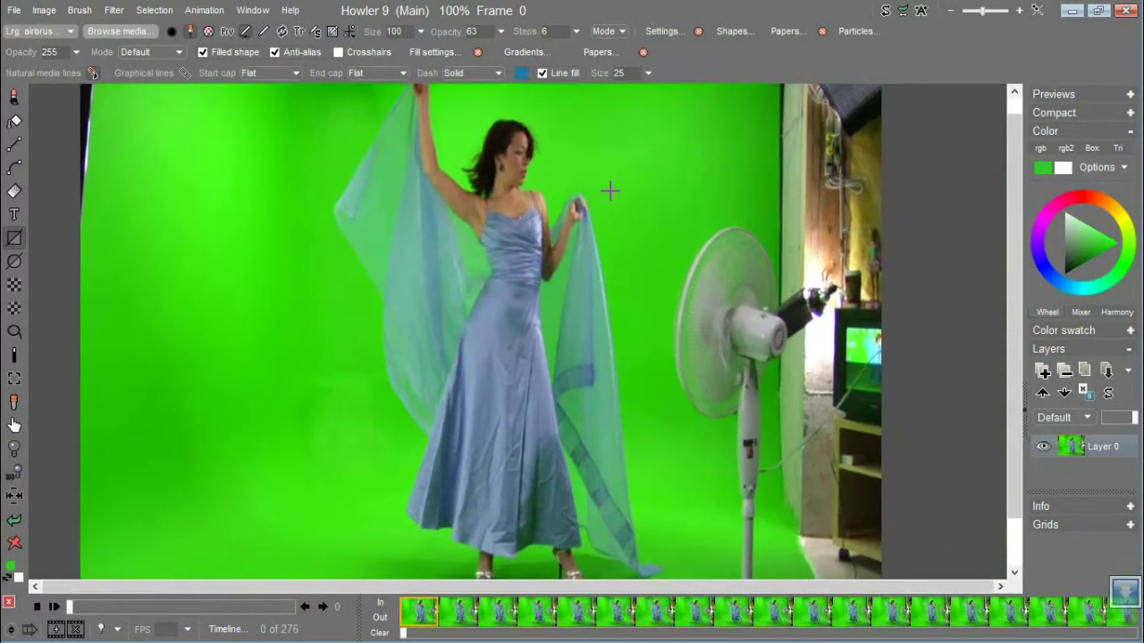
Draw a closed Catmul curve around the fan and the room clutter, running between the woman and the fan and outside the picture edge
click(15, 168)
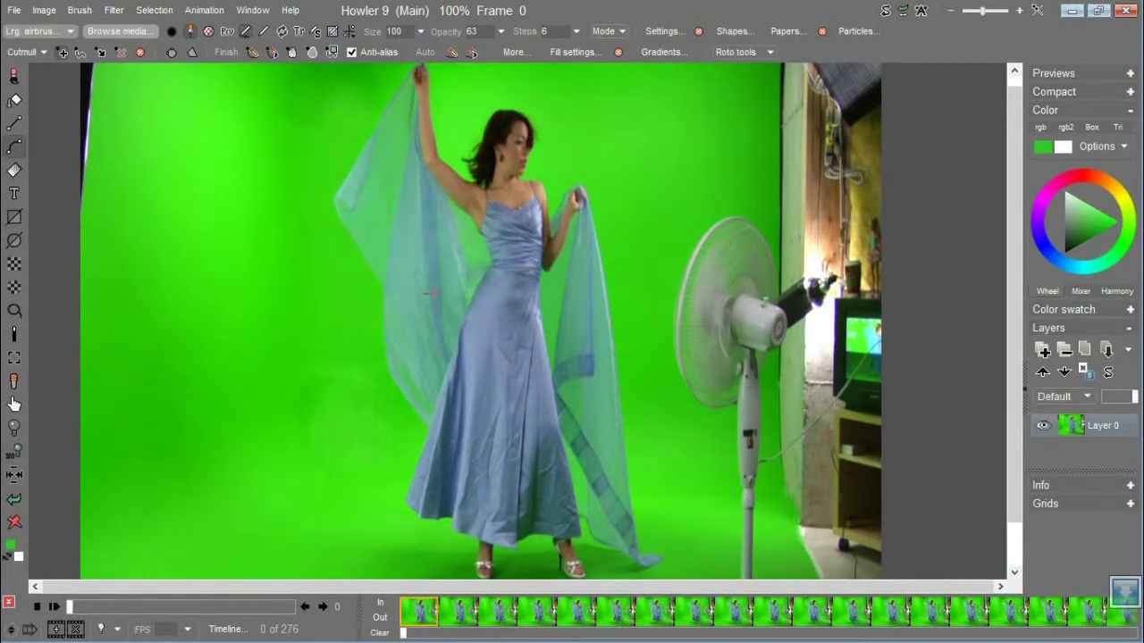
key(minus)
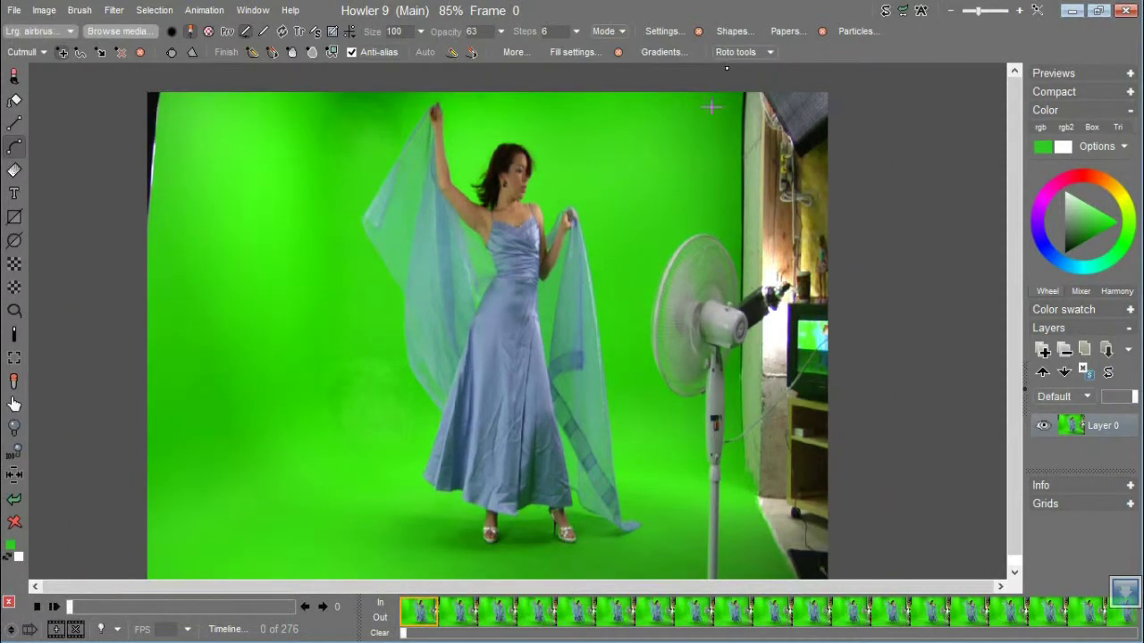
click(628, 242)
click(622, 337)
click(659, 473)
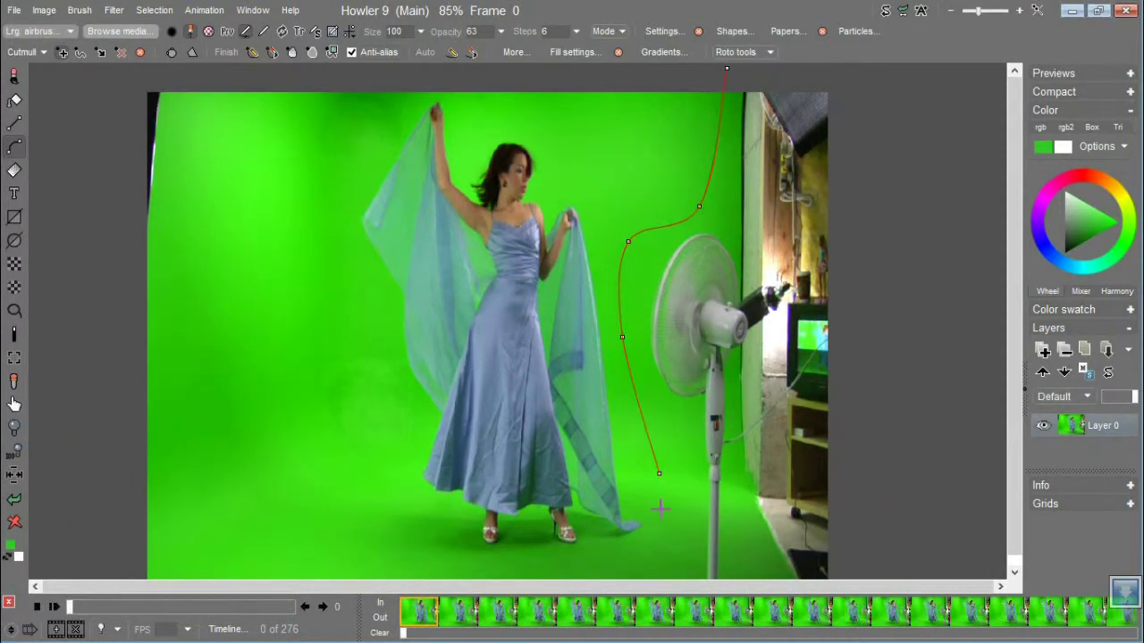
click(899, 520)
click(859, 98)
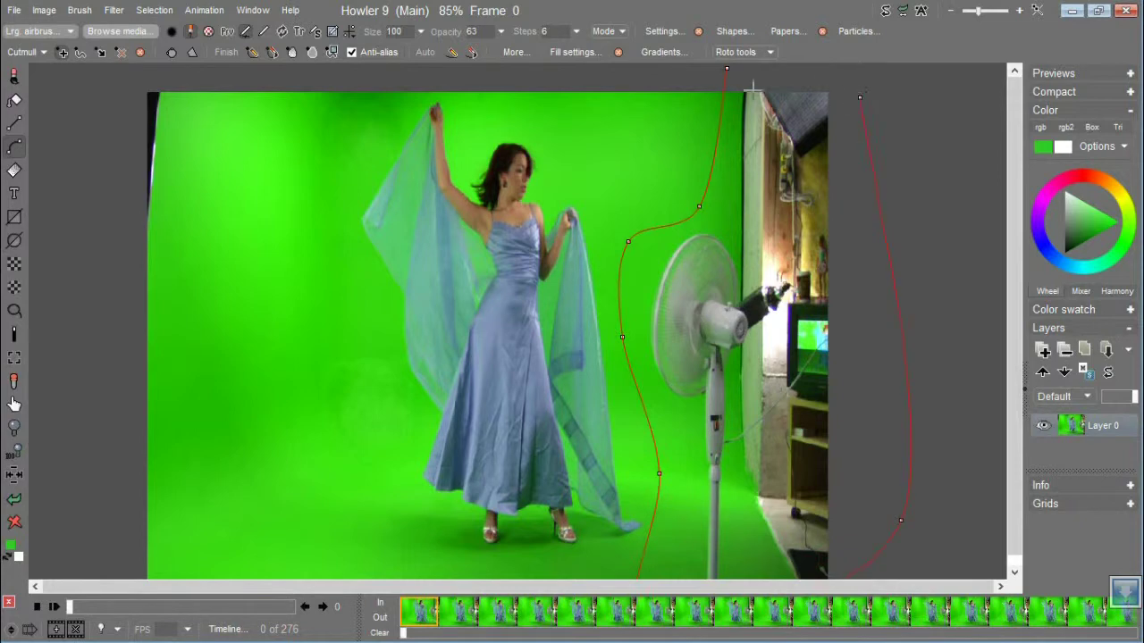
Enable using the curve as alpha and create a roto keyframe for it at frame 0
click(742, 52)
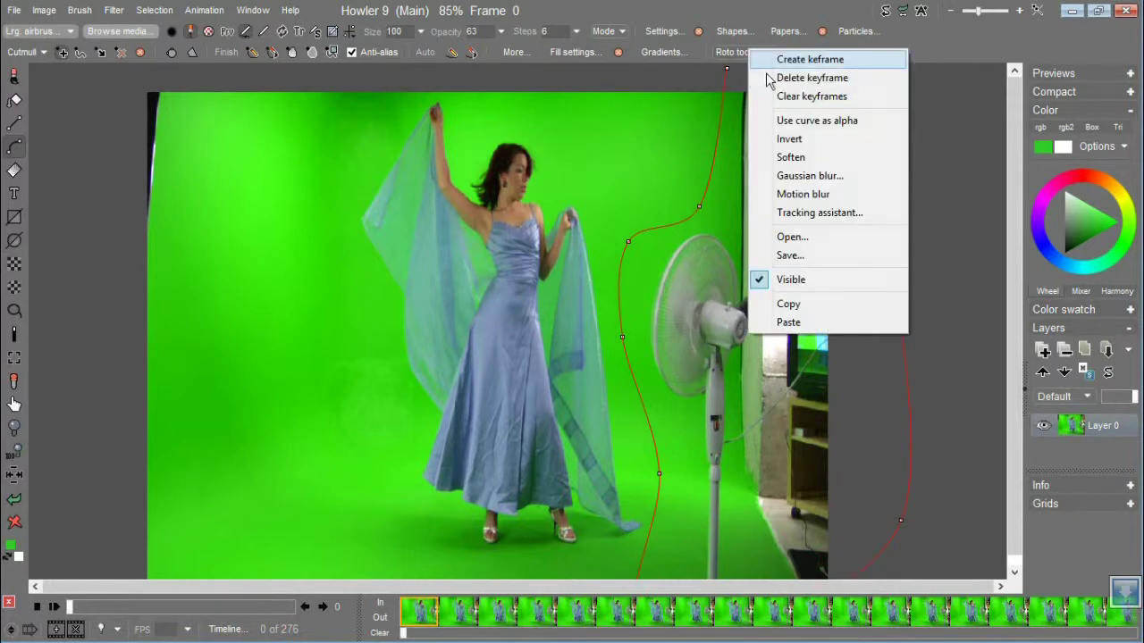
click(800, 119)
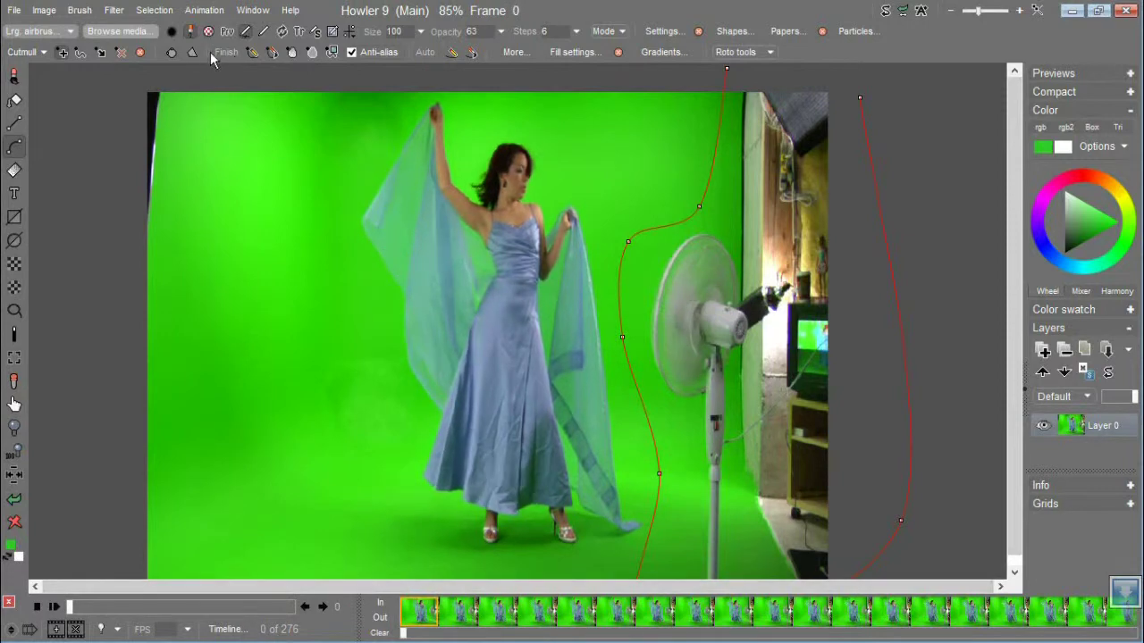
click(763, 50)
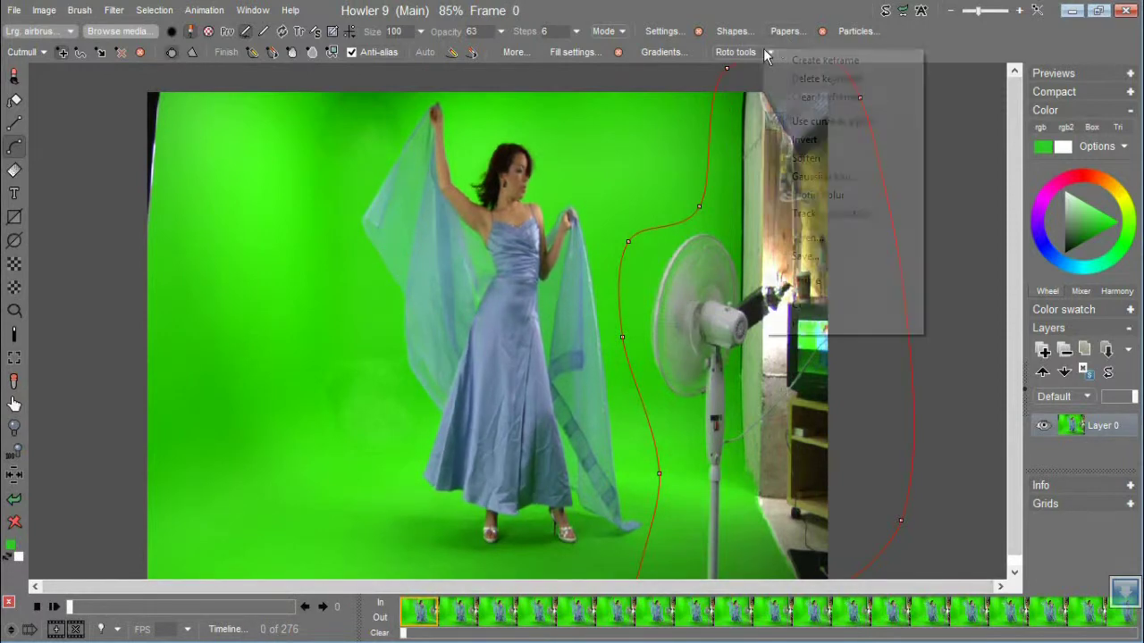
click(467, 607)
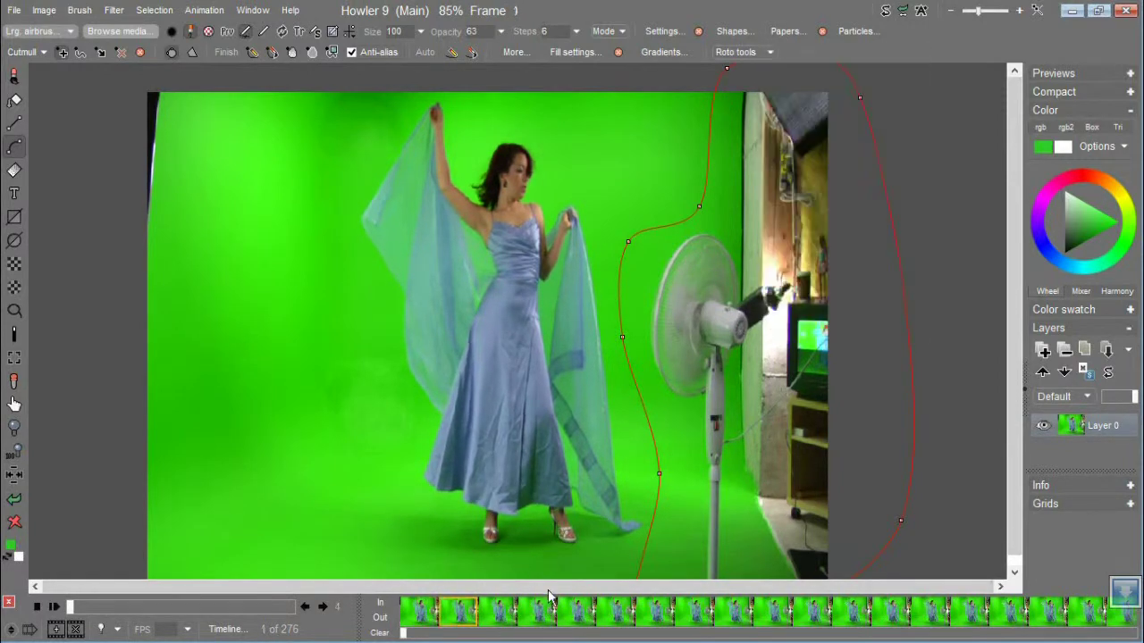
click(766, 51)
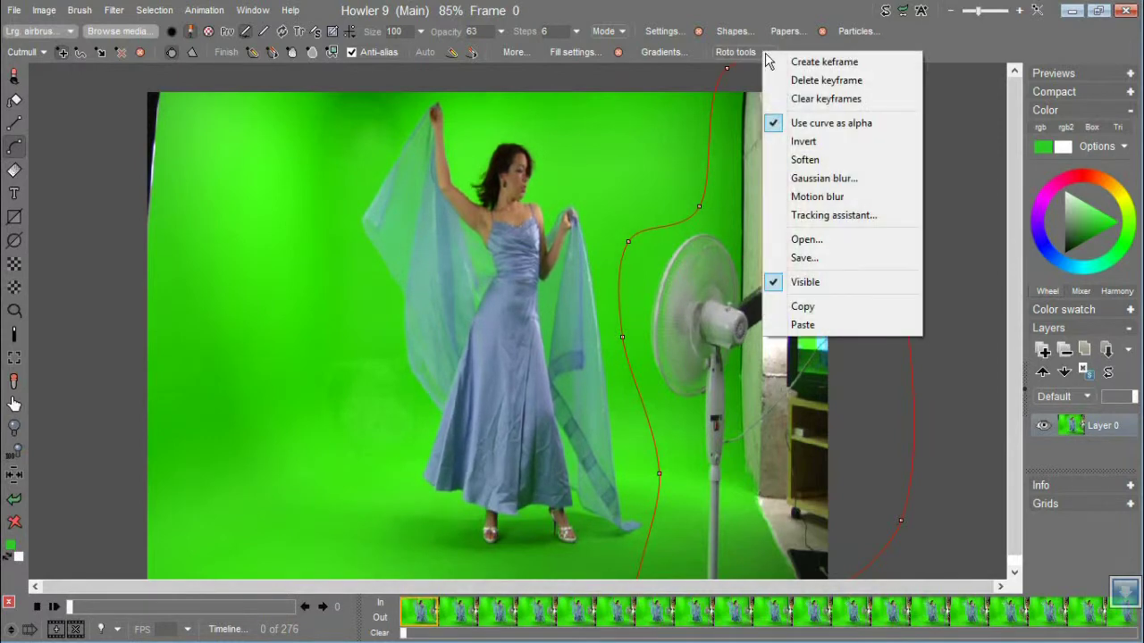
click(830, 62)
drag(478, 619, 447, 608)
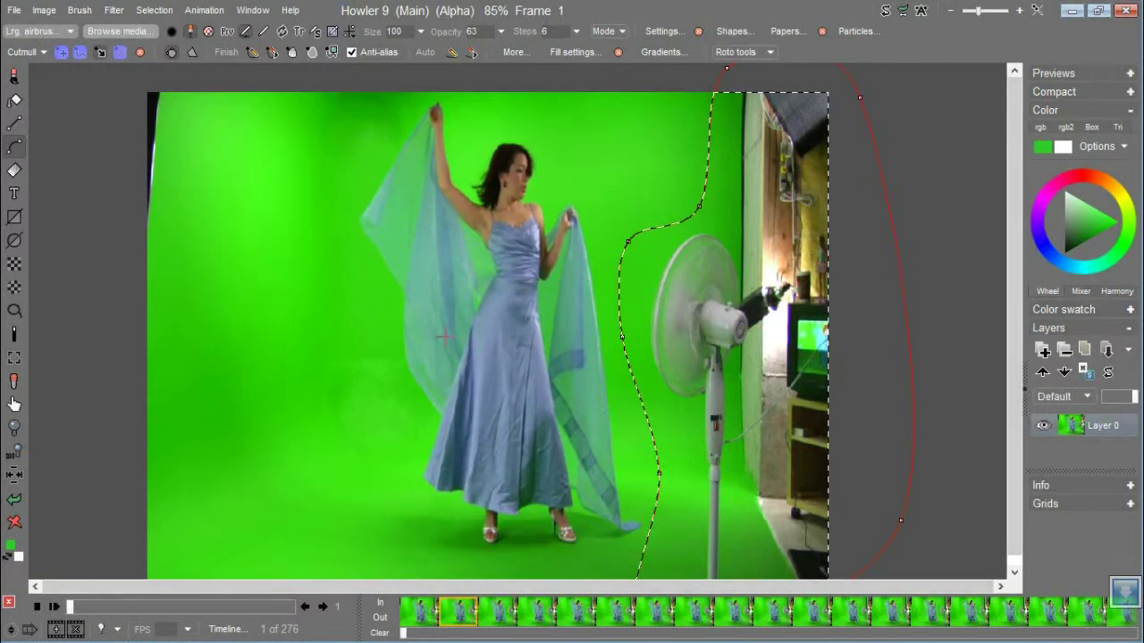
click(114, 10)
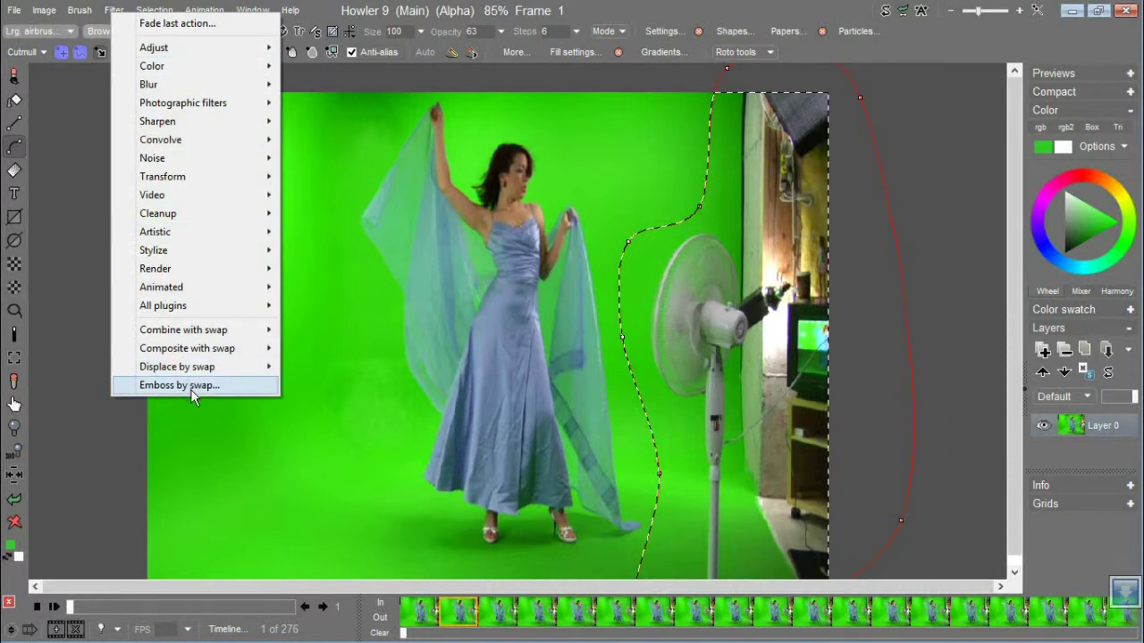
click(510, 52)
click(483, 268)
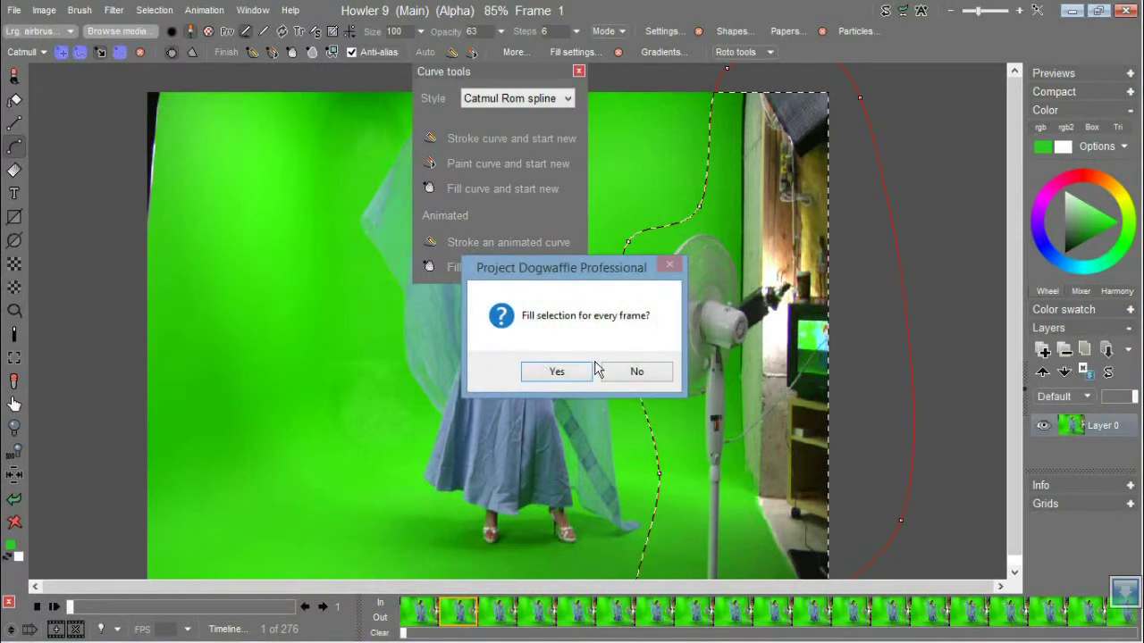
click(657, 380)
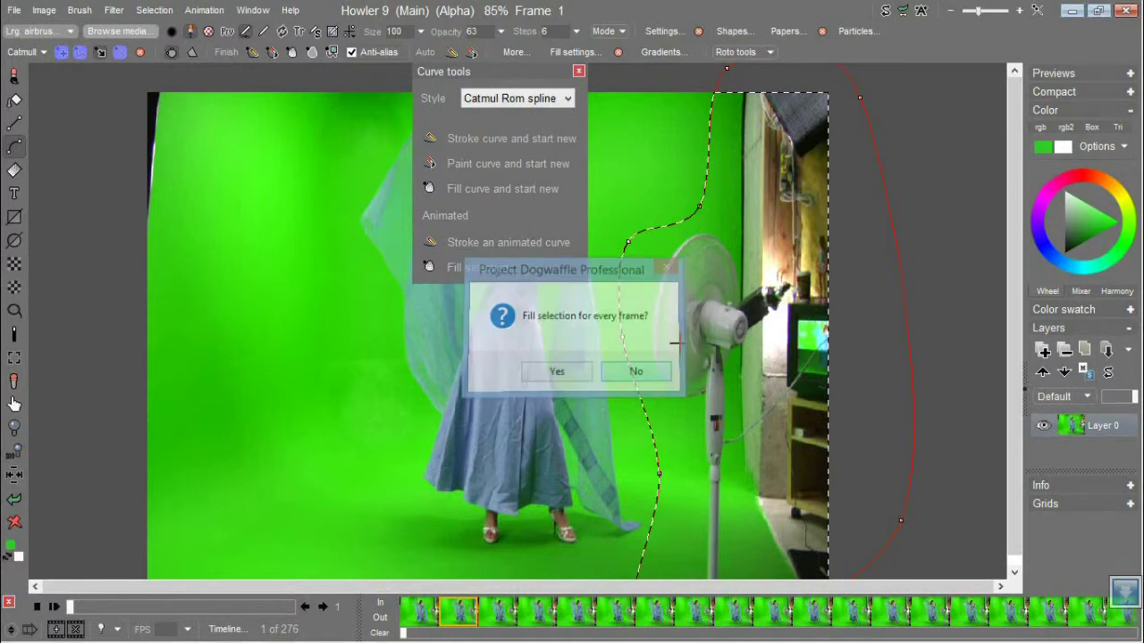
click(578, 72)
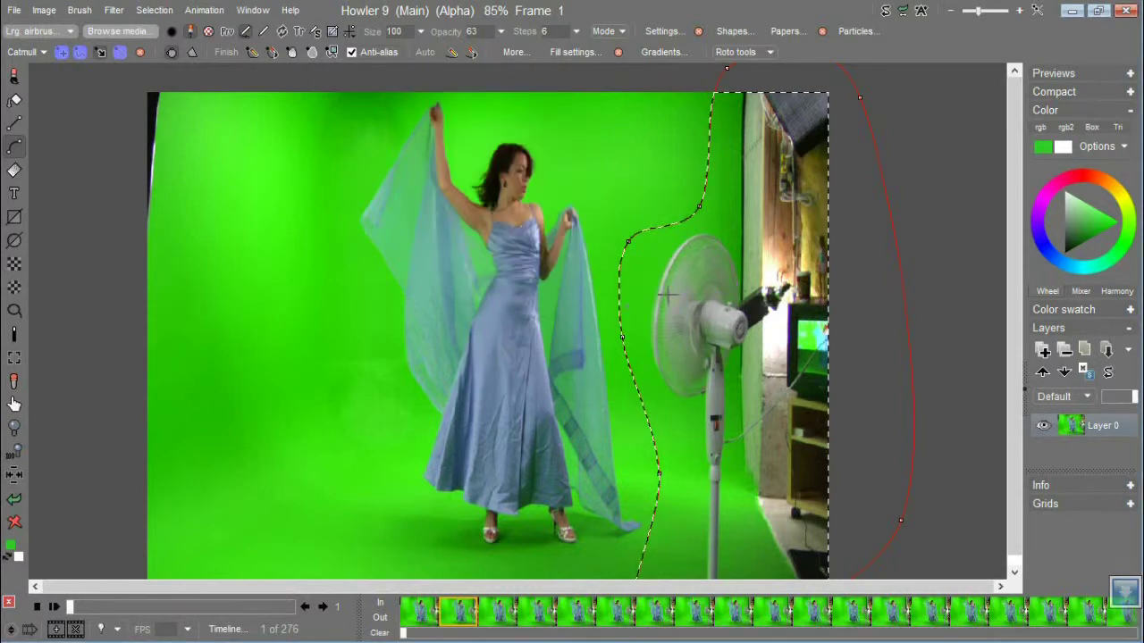
At frame 11, move the curve's two points beside the fan closer to it, create a keyframe, and return to frame 0
key(space)
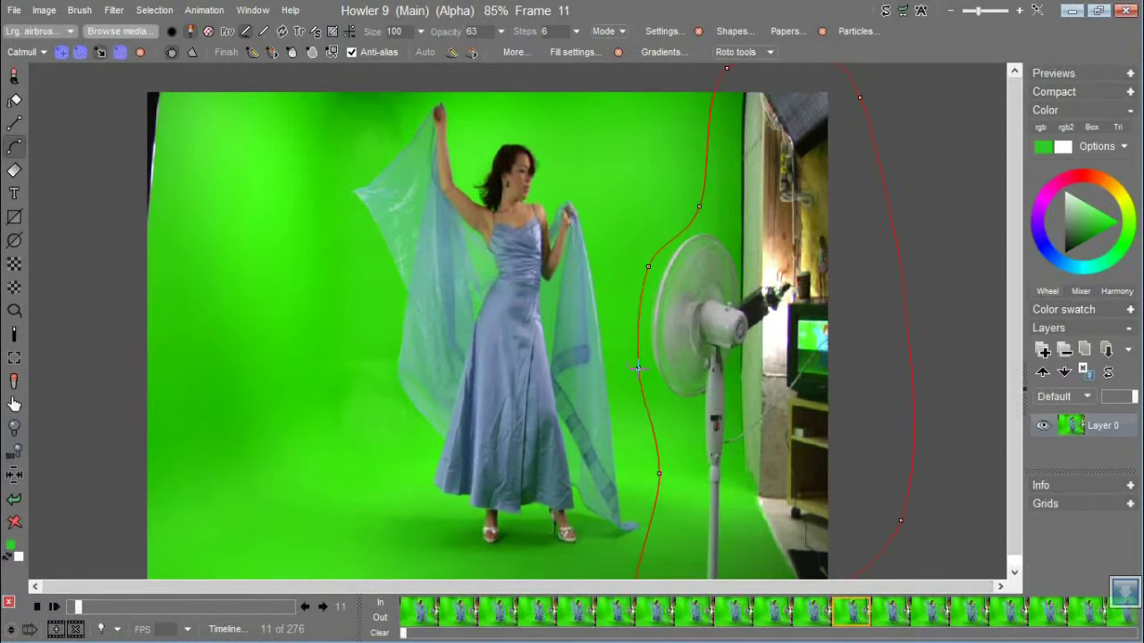
click(763, 54)
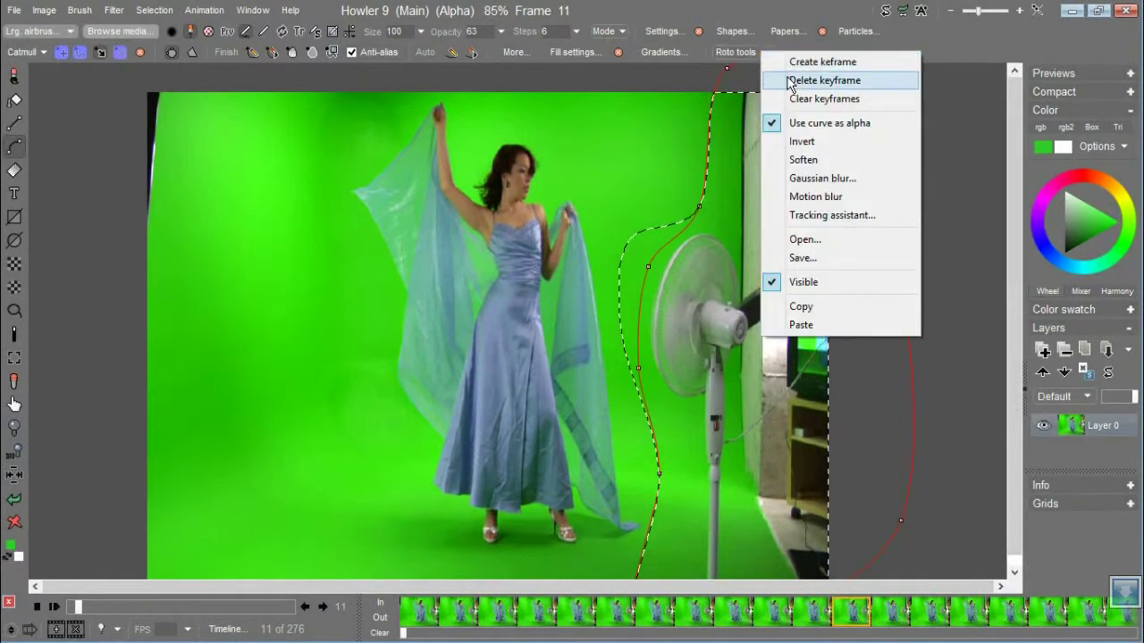
click(796, 61)
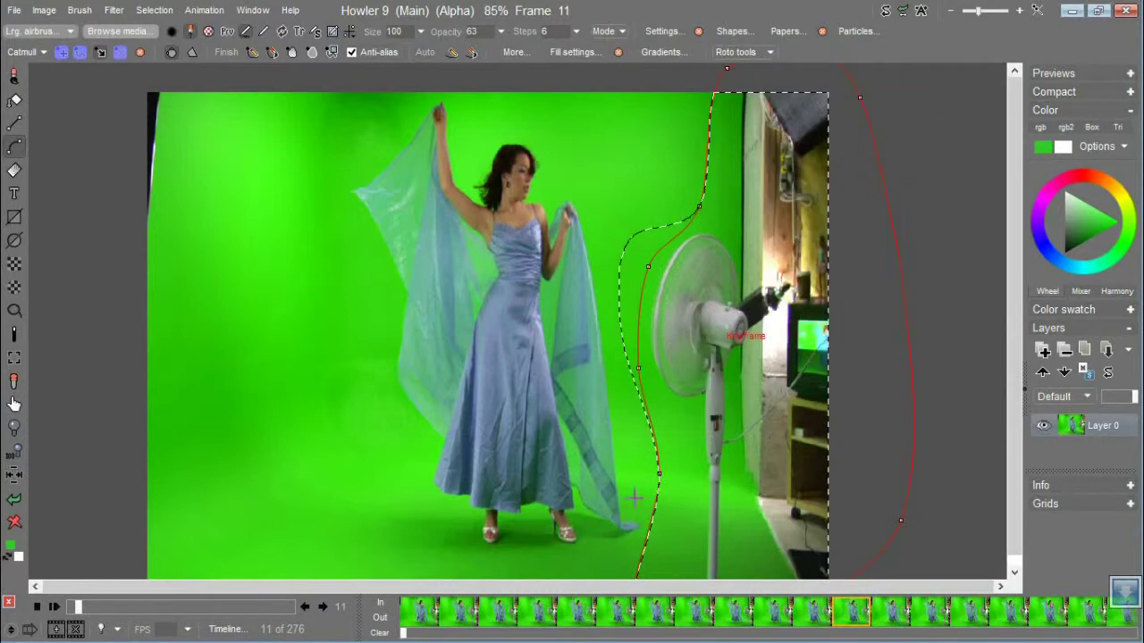
drag(615, 612, 375, 607)
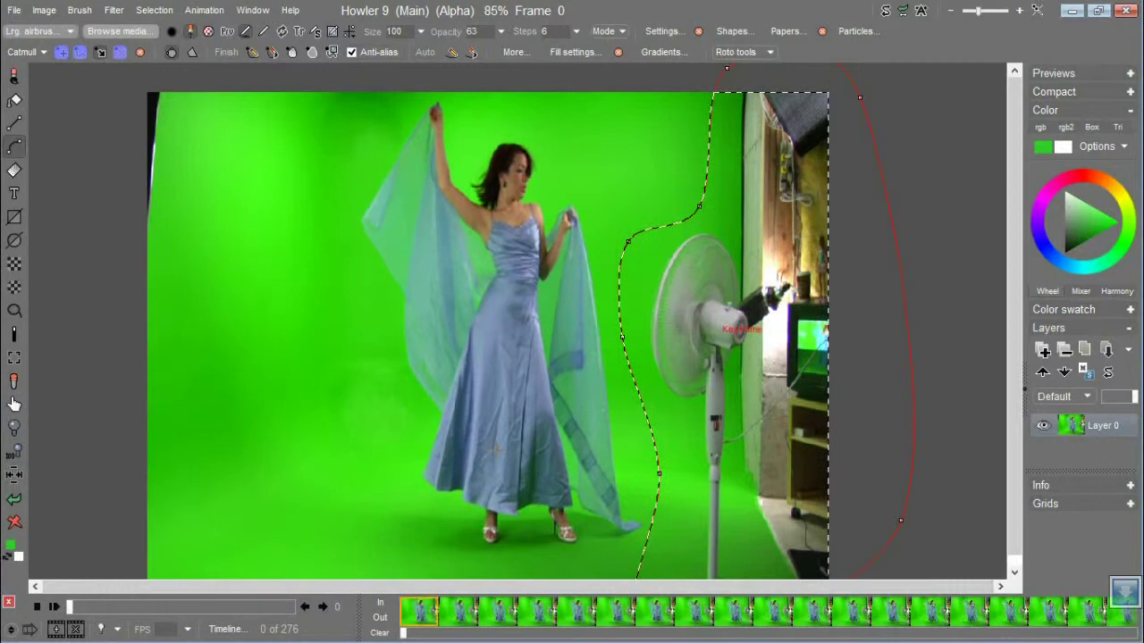
Clear the alpha selection and leave the curve tool
click(153, 9)
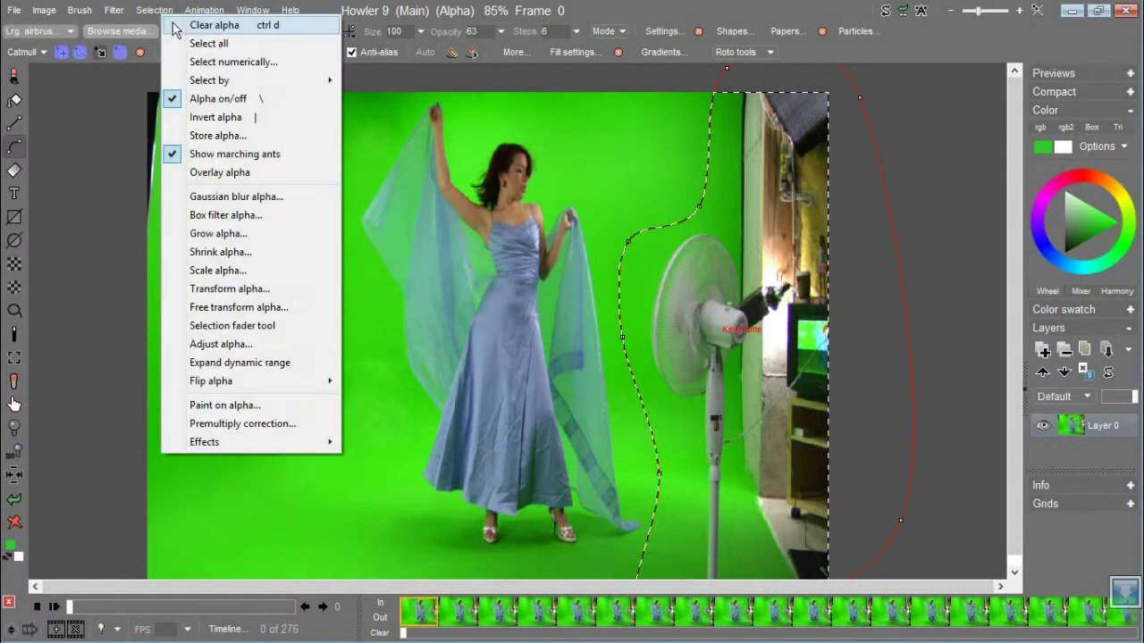
click(176, 30)
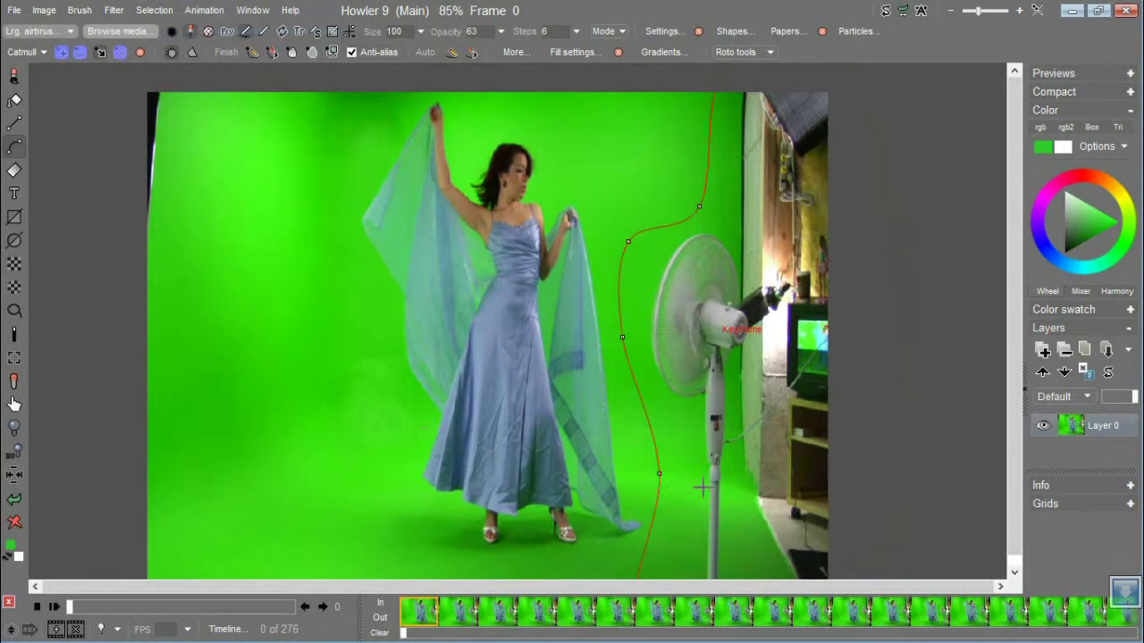
click(15, 100)
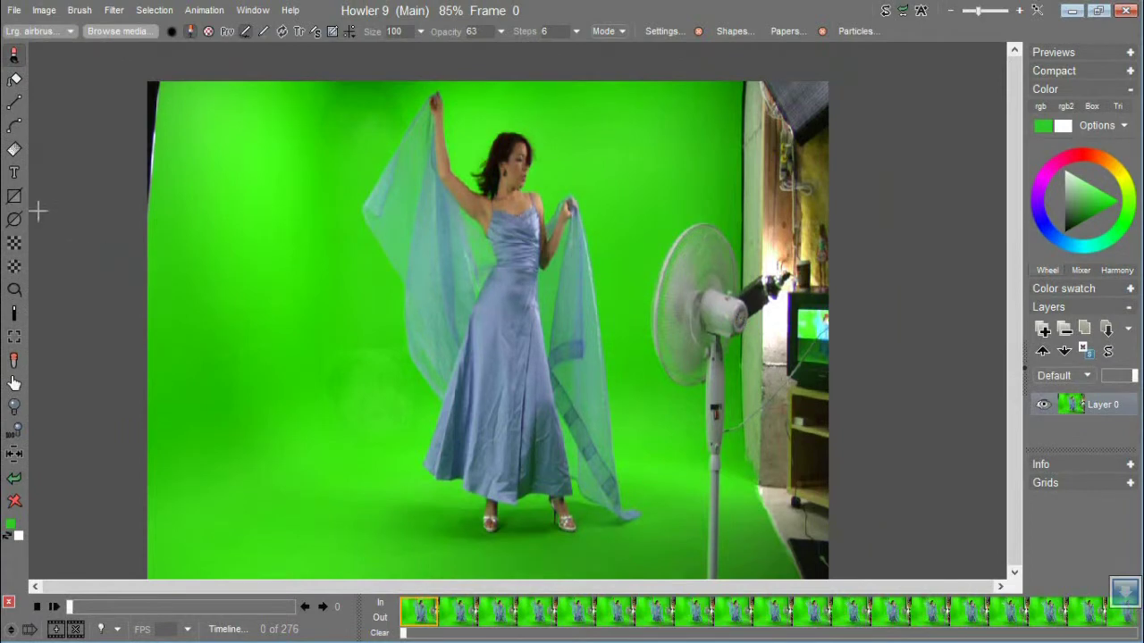
Sample the backdrop green beside the woman's head and paint a filled rectangle over the fan and upper room clutter inside the curve selection
click(14, 198)
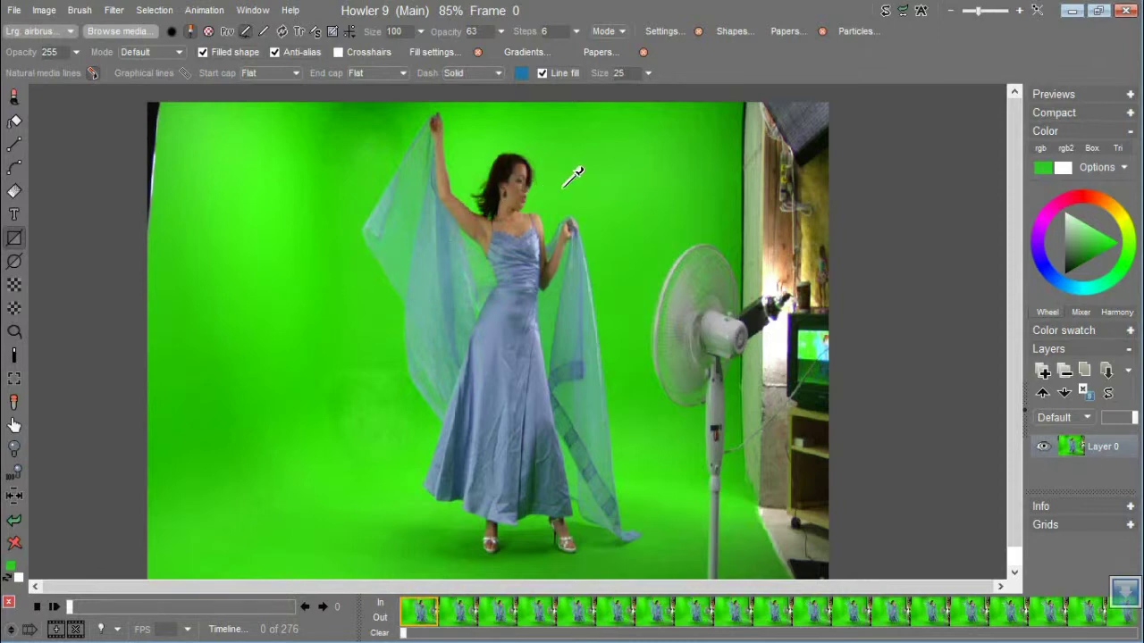
click(614, 180)
click(441, 54)
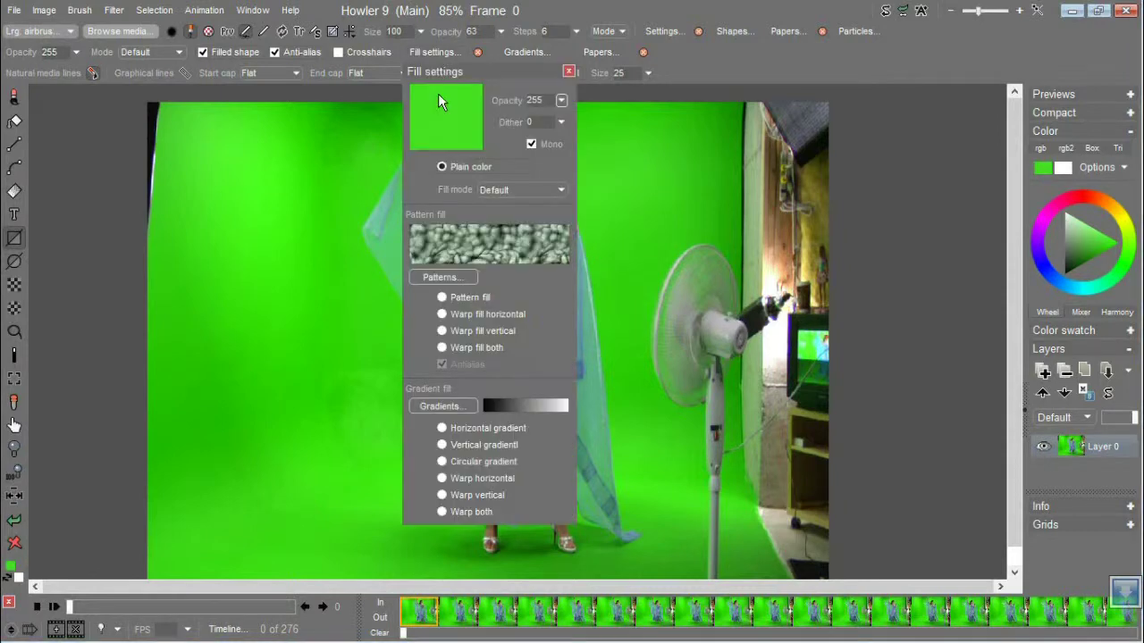
click(569, 70)
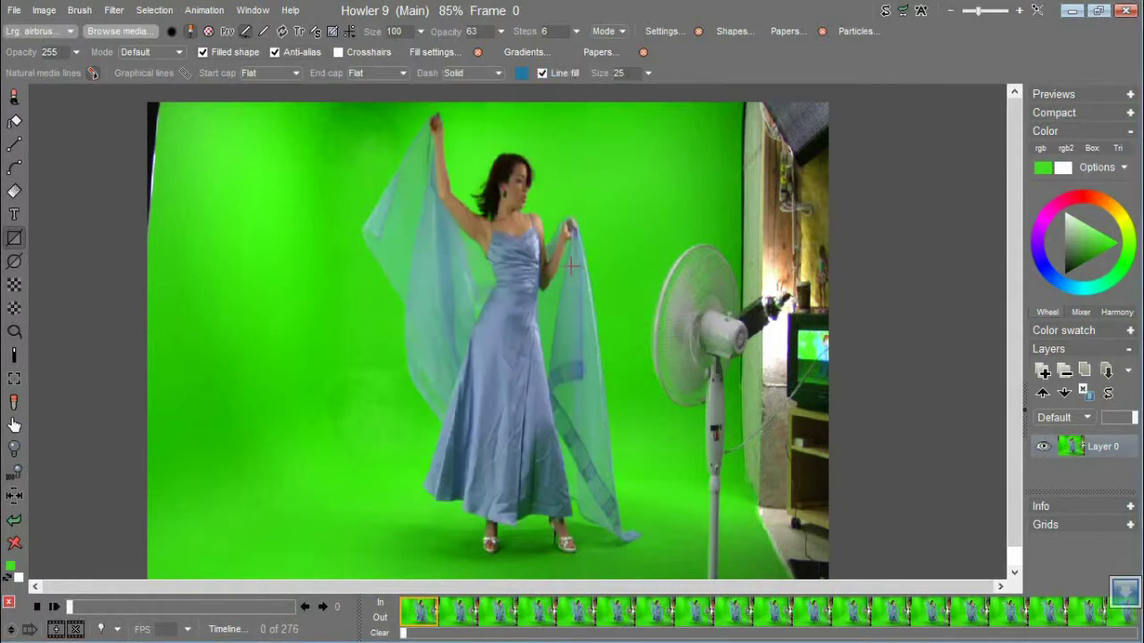
click(16, 243)
mouse_move(647, 132)
mouse_down()
mouse_move(787, 518)
mouse_move(813, 555)
mouse_move(827, 399)
mouse_move(838, 401)
mouse_up()
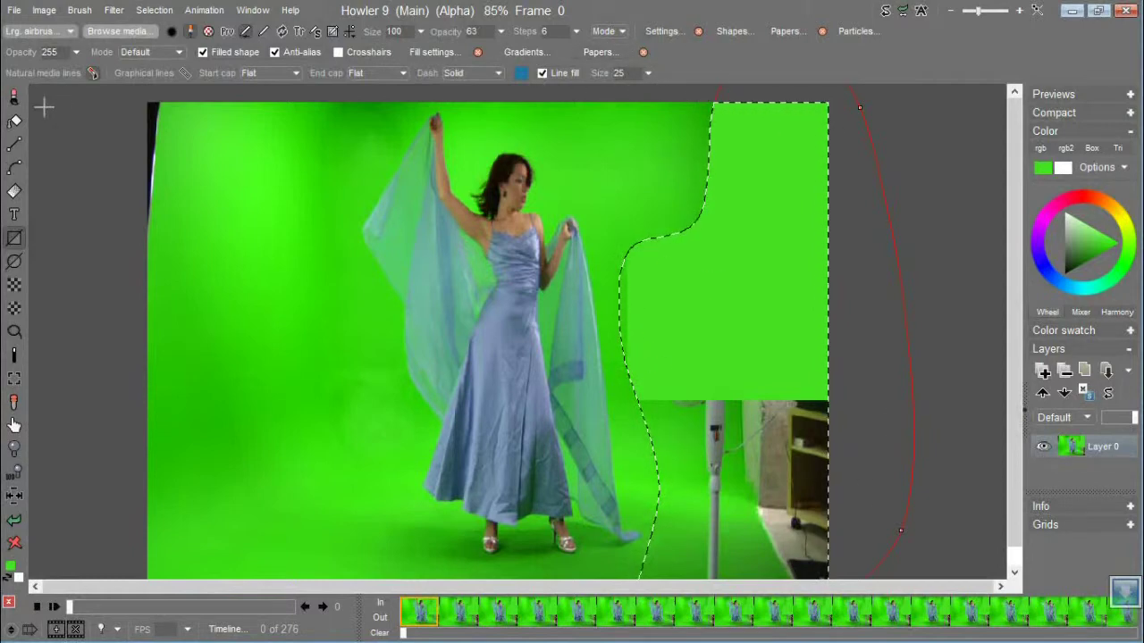
Clear the roto keyframes and delete the curve around the fan and clutter
click(14, 168)
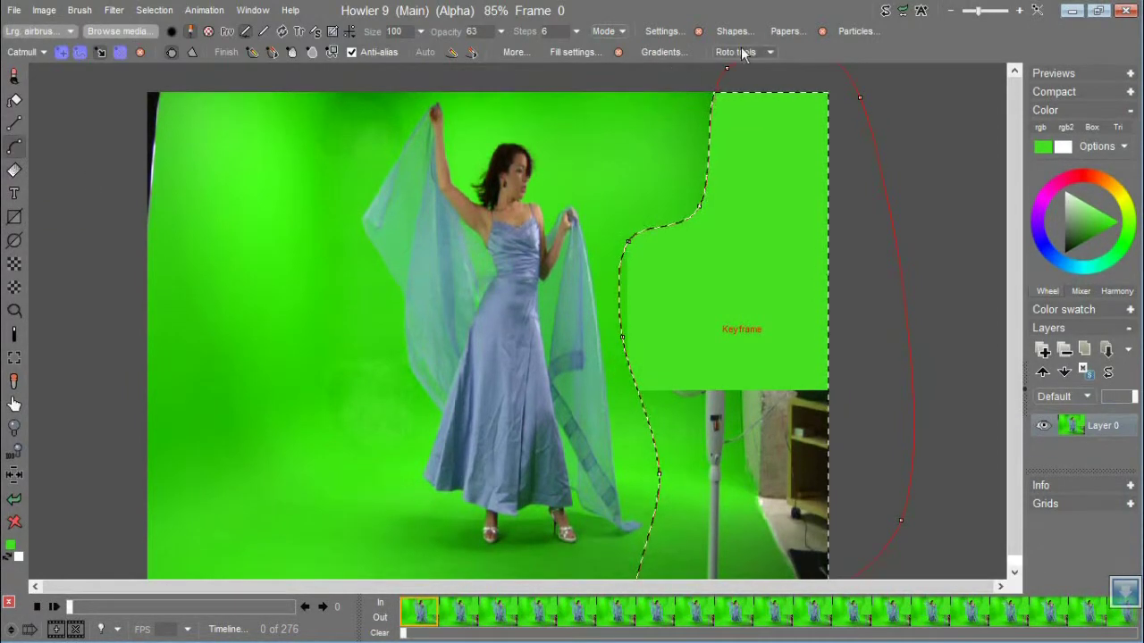
click(742, 53)
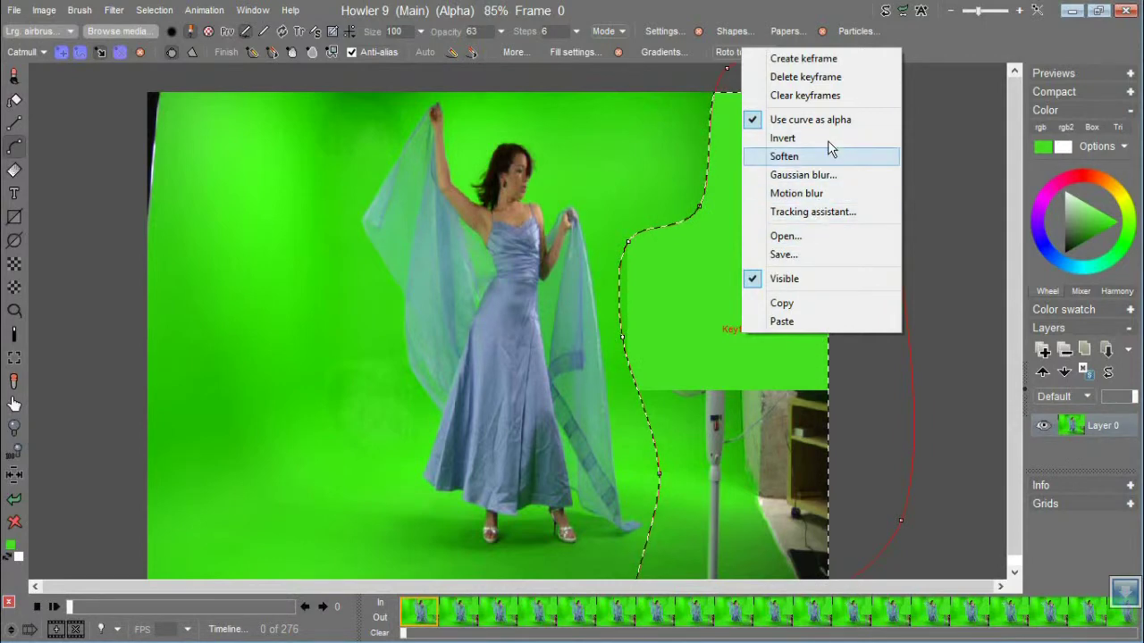
click(827, 107)
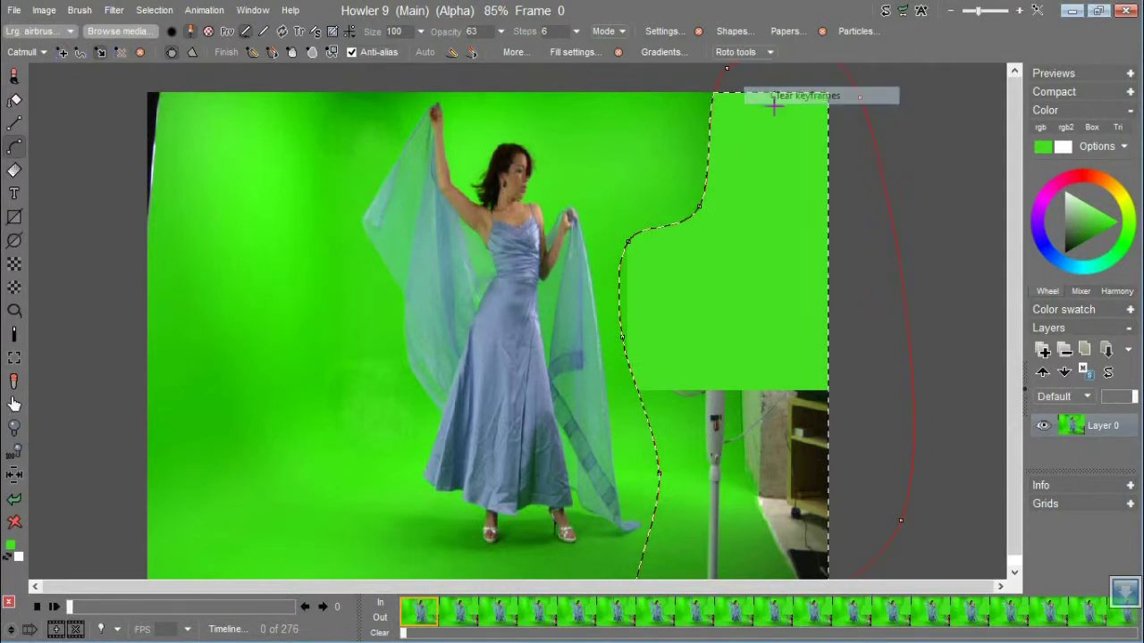
click(140, 53)
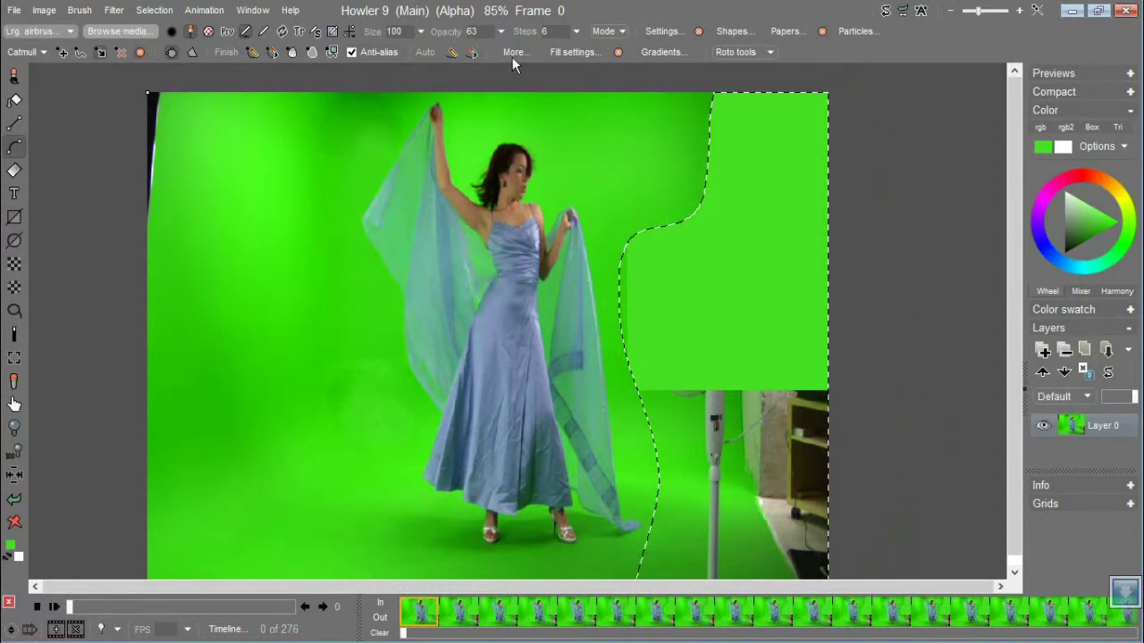
Turn off using the roto curve as alpha and clear the alpha selection
click(733, 52)
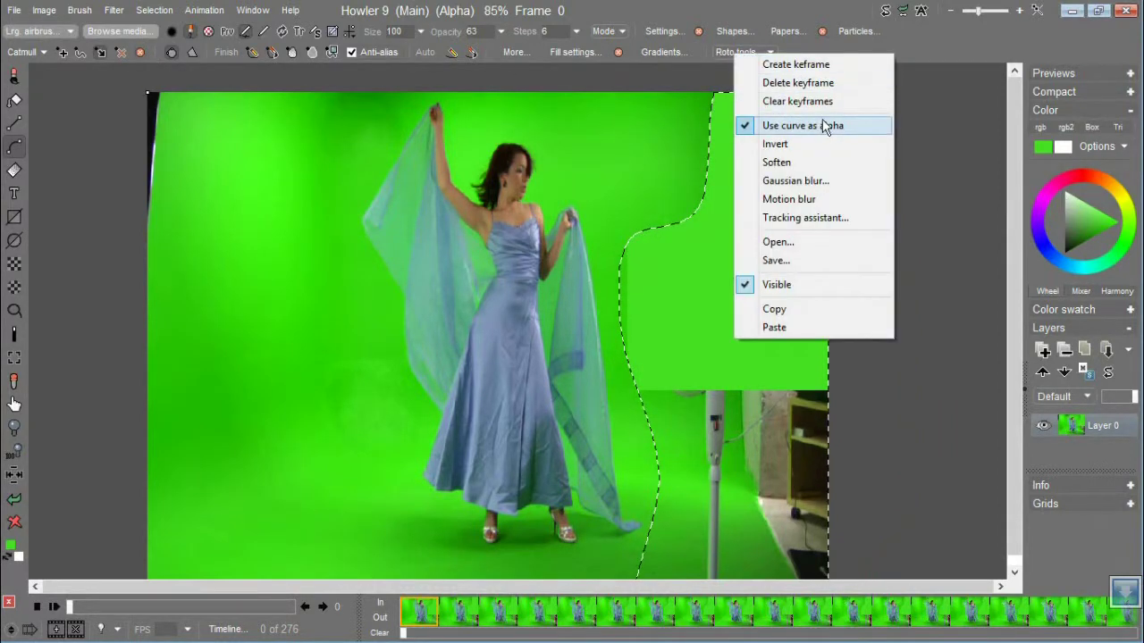
click(809, 125)
click(163, 12)
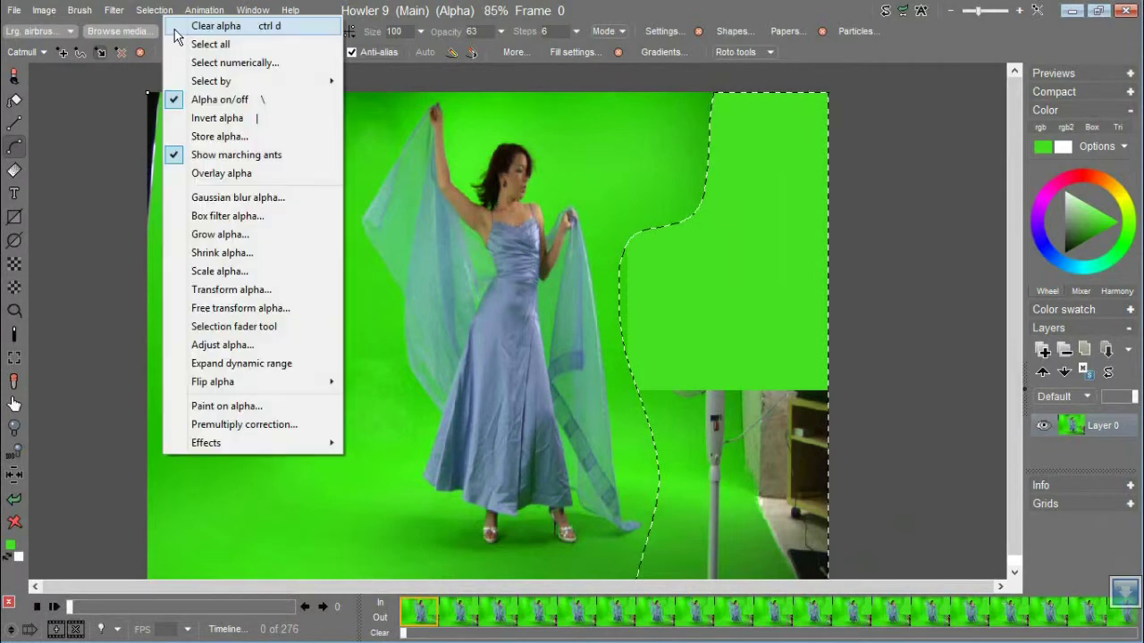
click(183, 28)
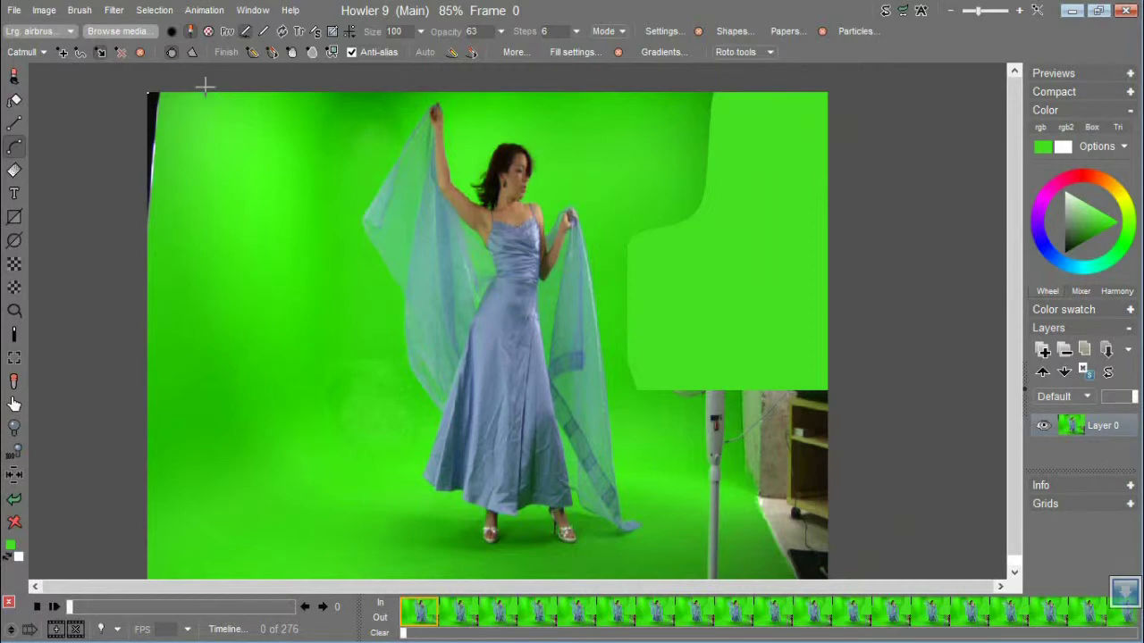
Paint a filled green rectangle over the dark strip at the upper-left corner of the footage, undoing and redrawing it once
click(18, 232)
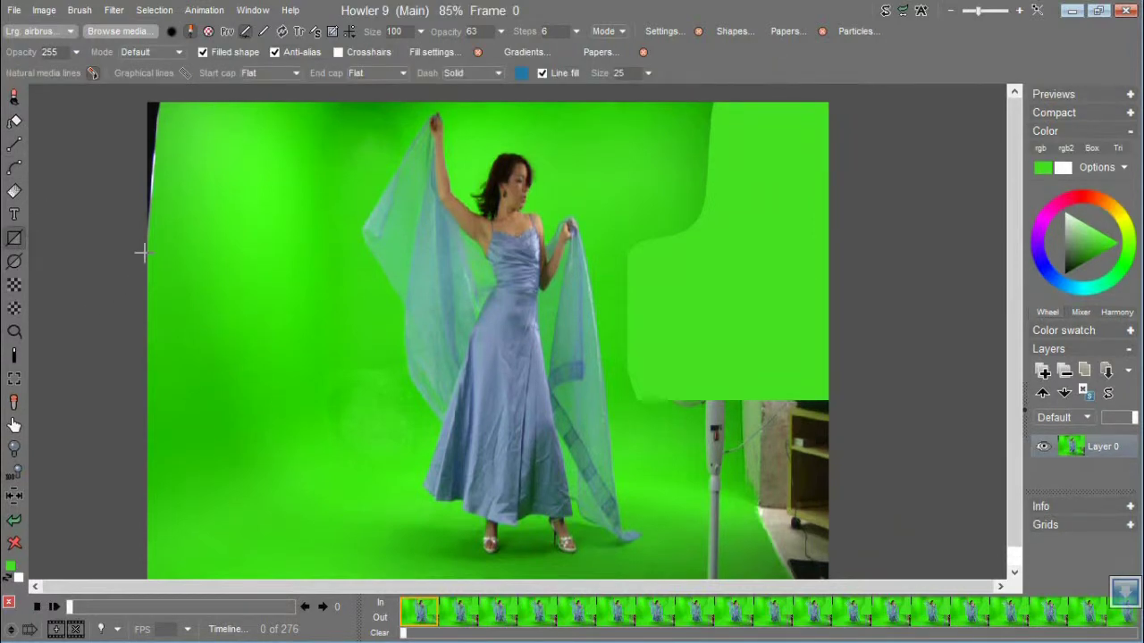
drag(132, 277, 196, 93)
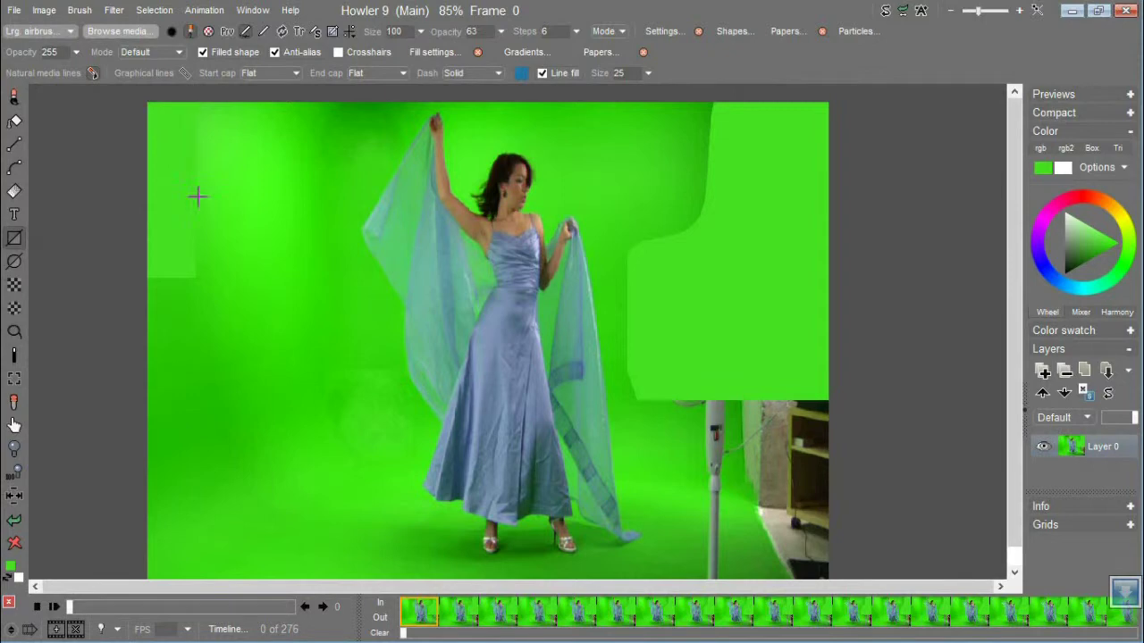
click(14, 519)
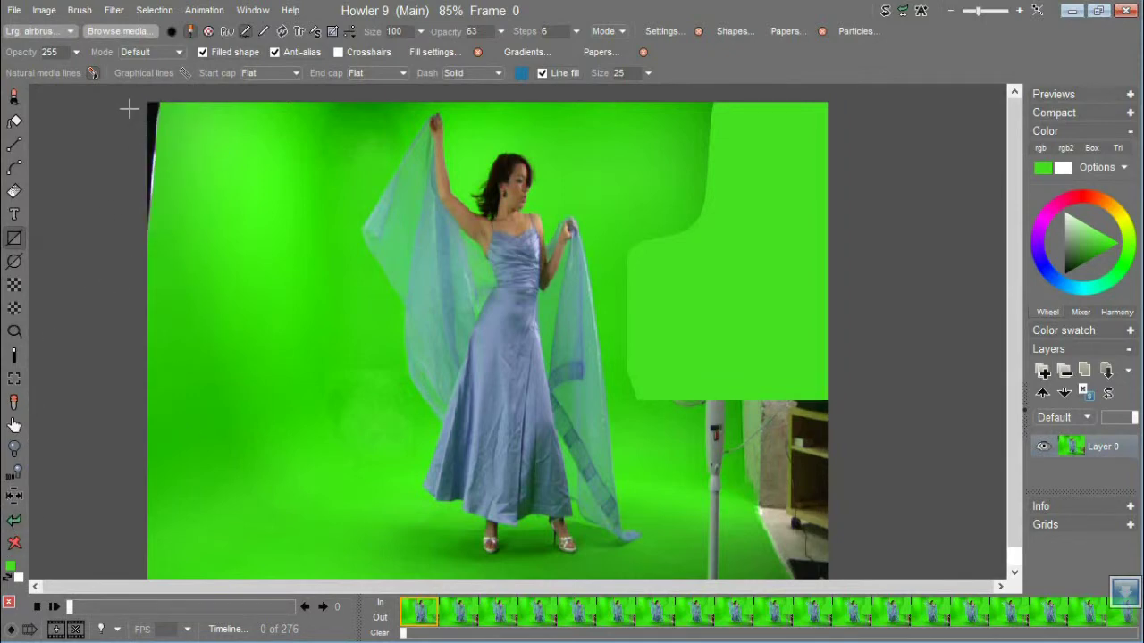
drag(127, 95, 191, 269)
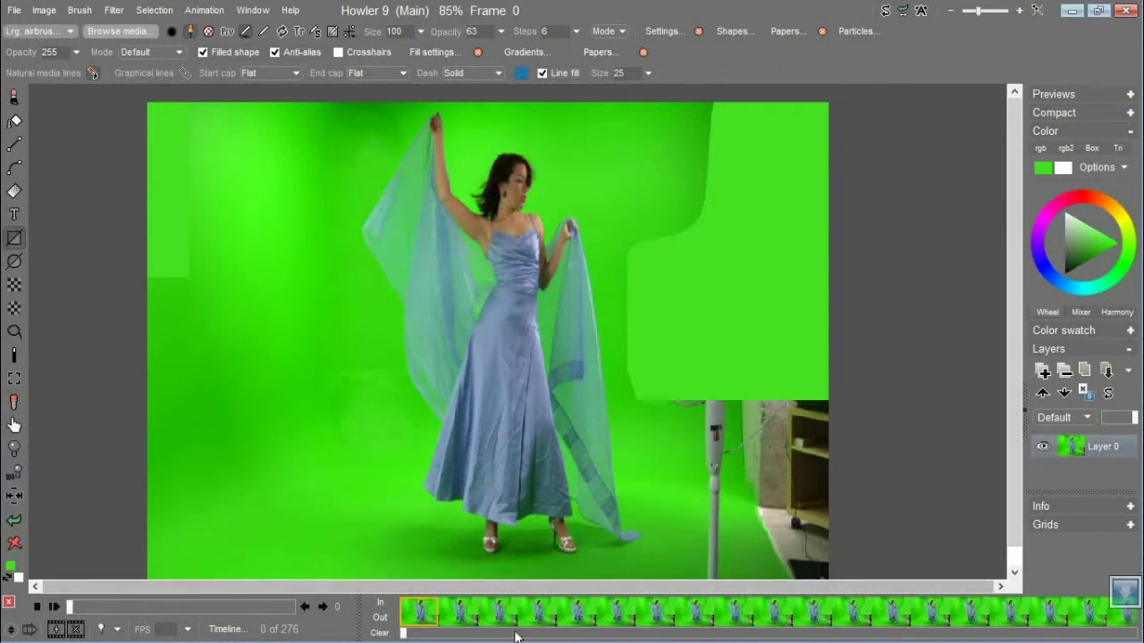
Go to frame 6 and paint a filled green rectangle over the remaining fan stand and shelf clutter beside the woman
click(733, 611)
drag(798, 612, 675, 615)
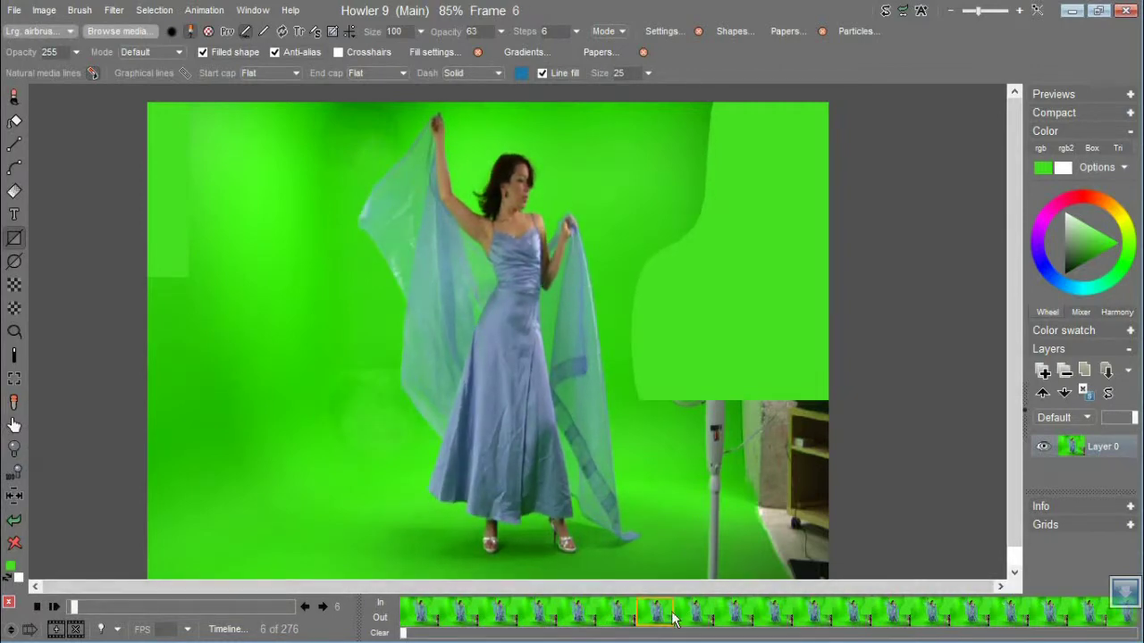
drag(657, 372, 850, 475)
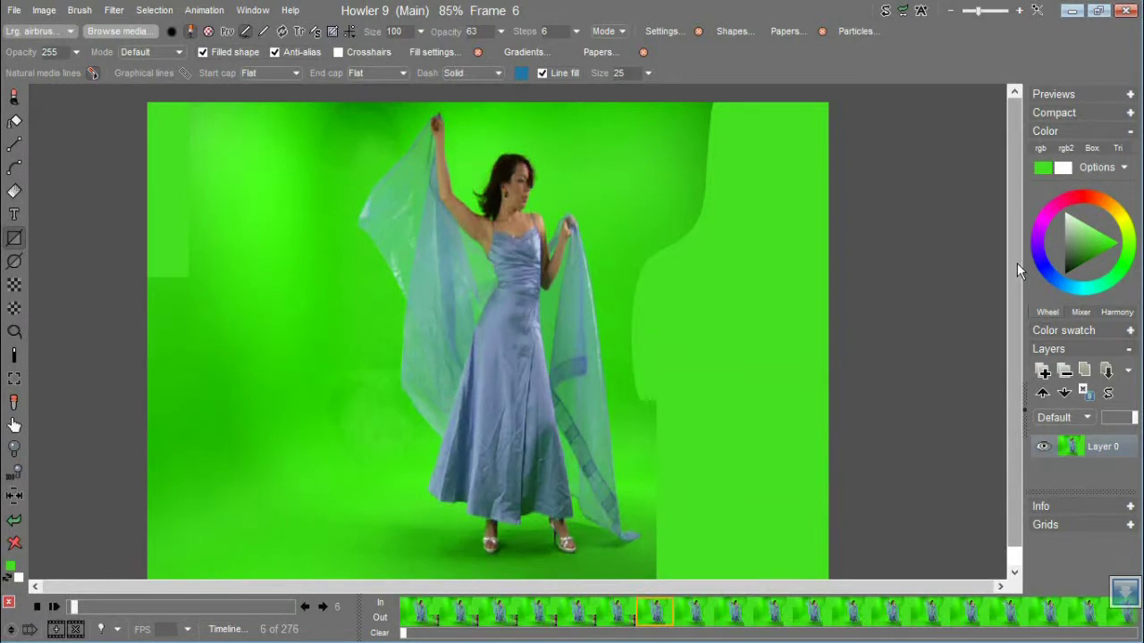
Paint a small filled green ellipse on the backdrop below the upper-left green patch
scroll(1016, 263, down, 1)
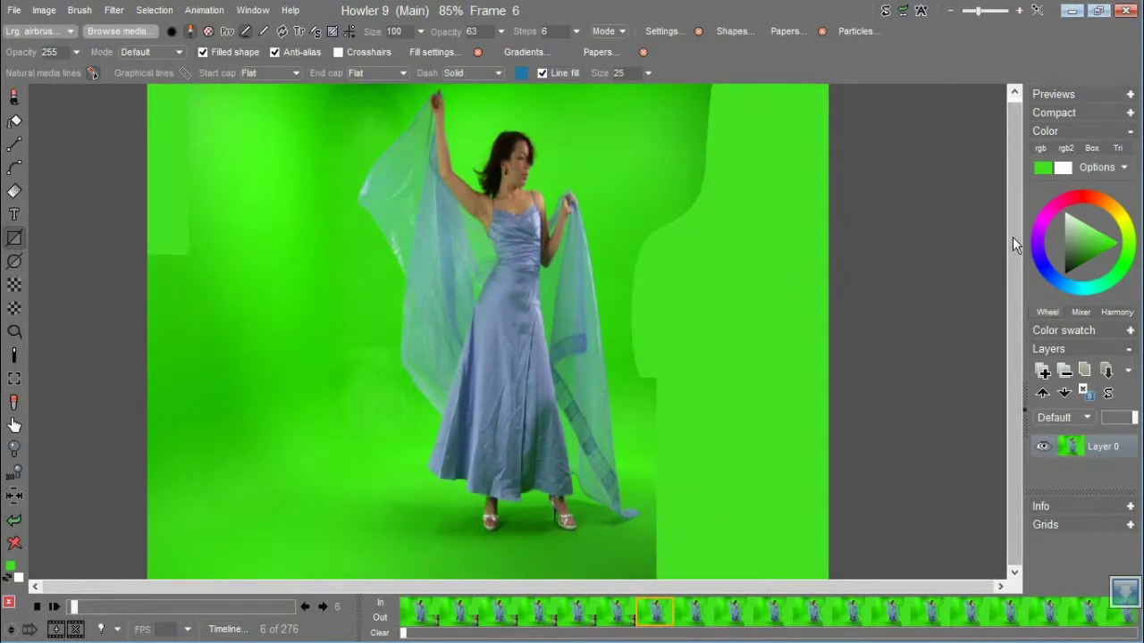
drag(1012, 237, 1003, 156)
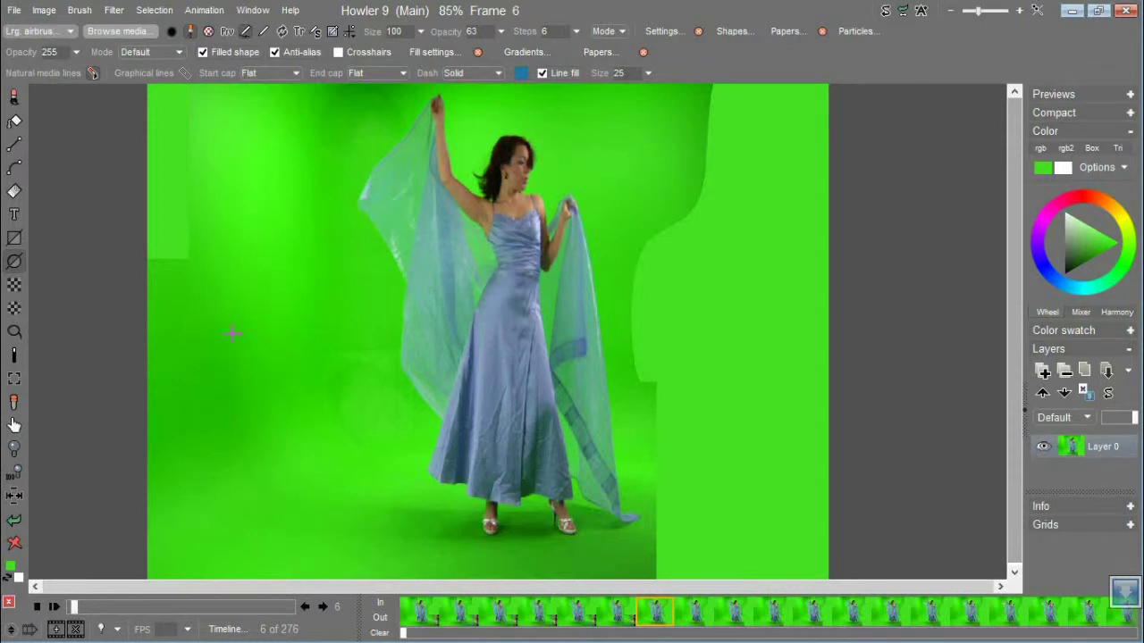
mouse_move(251, 326)
mouse_down()
mouse_move(289, 335)
mouse_move(281, 322)
mouse_up()
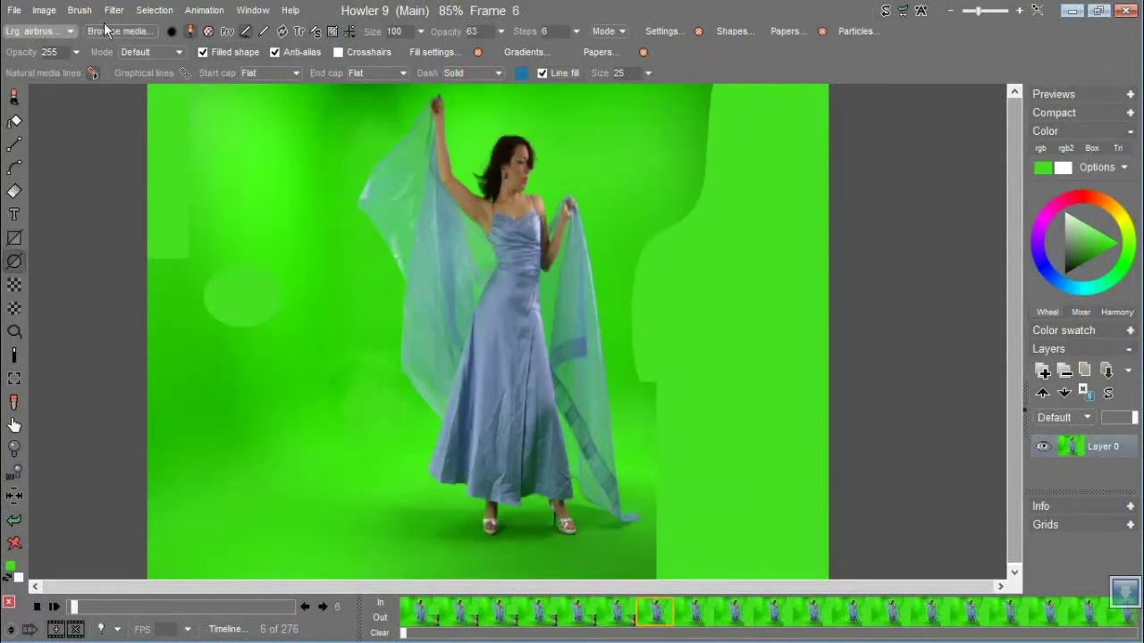
Render a brick texture with the default colors and sizes in the swap image and return to the main image
click(883, 11)
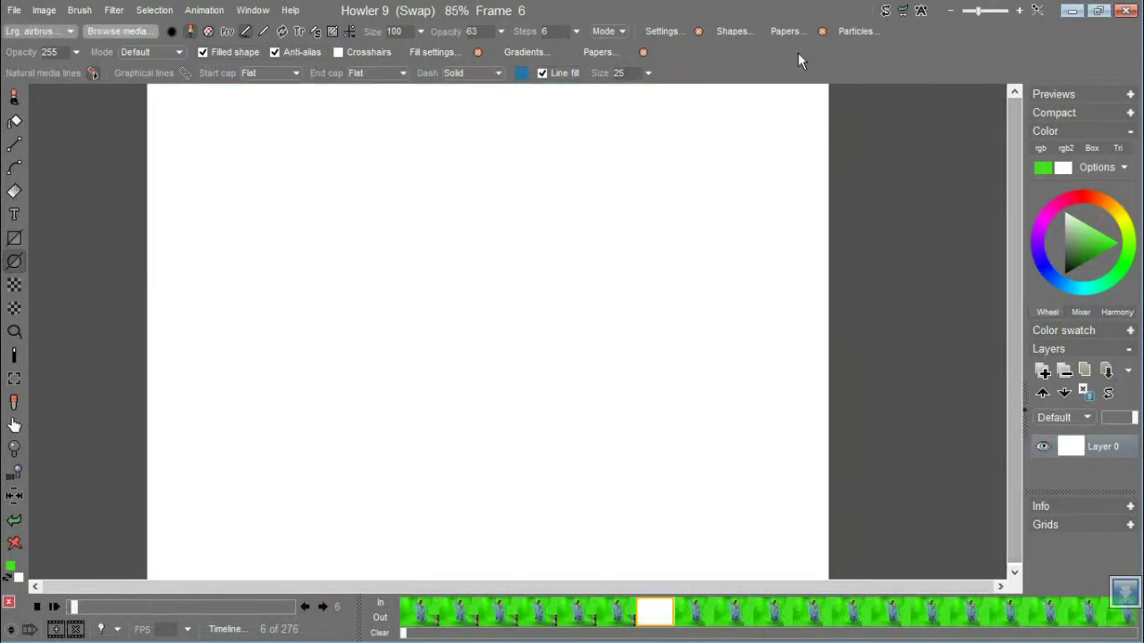
click(113, 10)
mouse_move(206, 274)
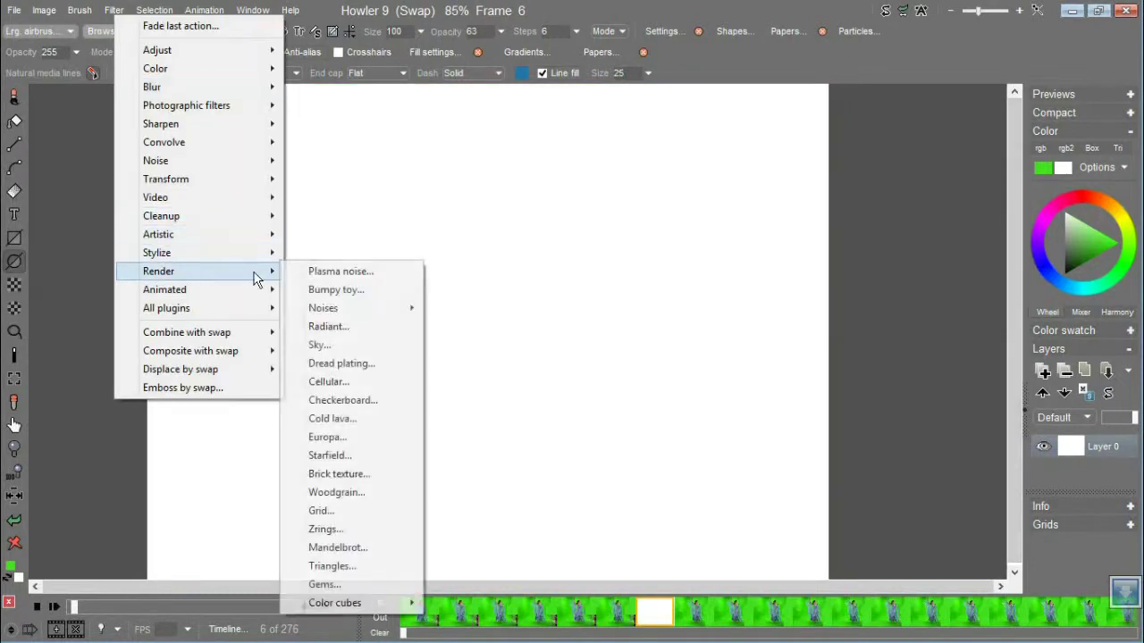
click(384, 471)
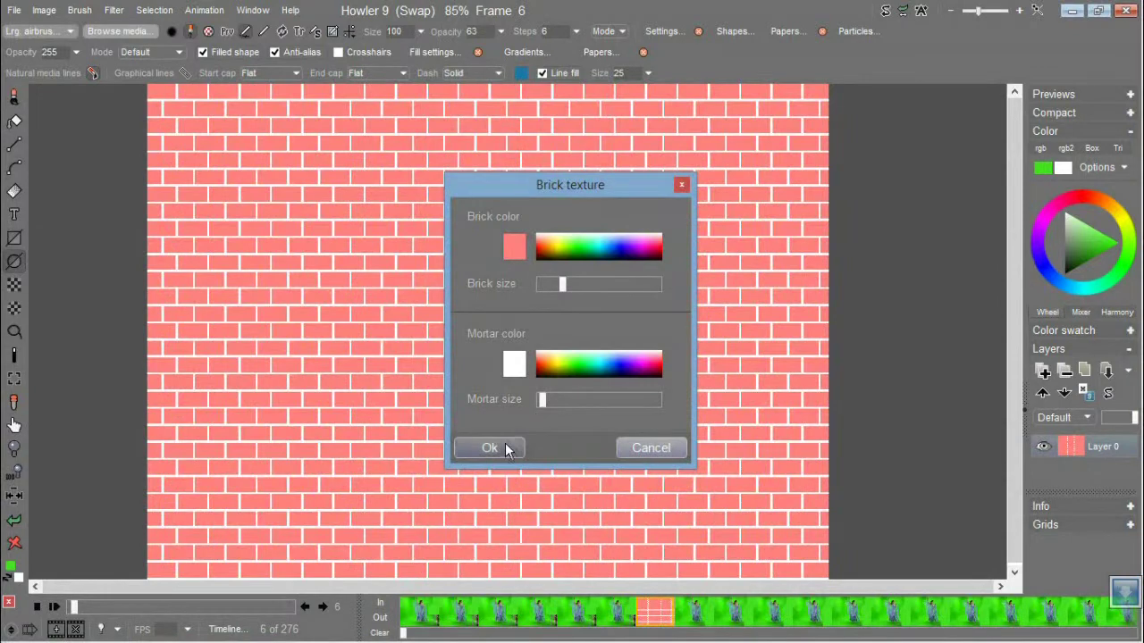
click(504, 447)
click(883, 11)
Composite the woman over the swap image's bricks with Green screen, raising the low clip and high pass while checking the matte
click(113, 10)
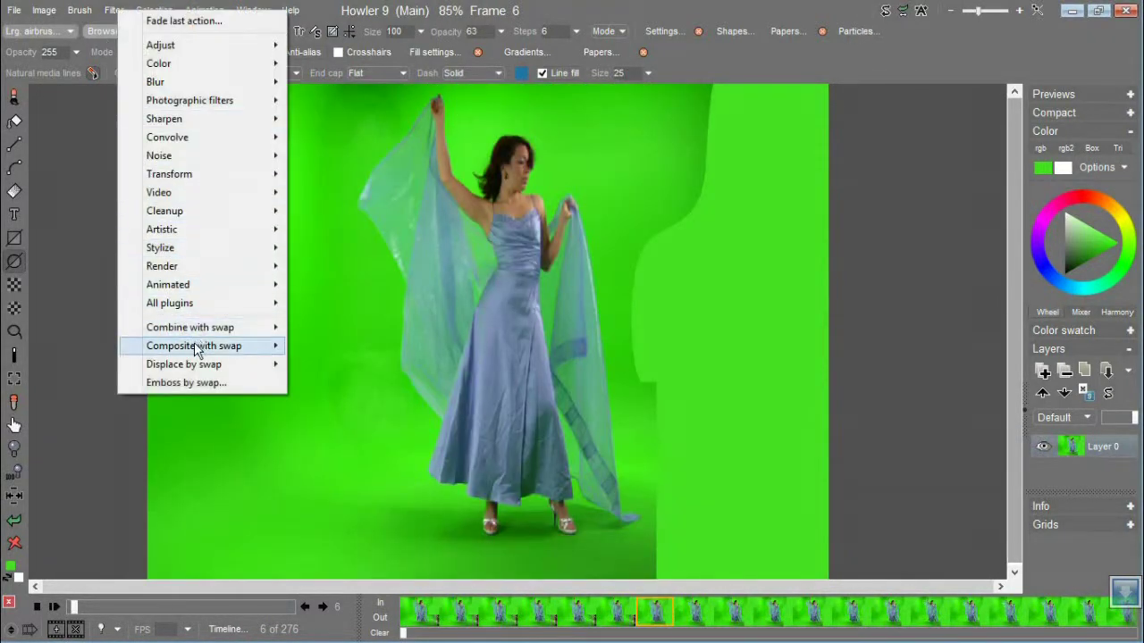
click(326, 347)
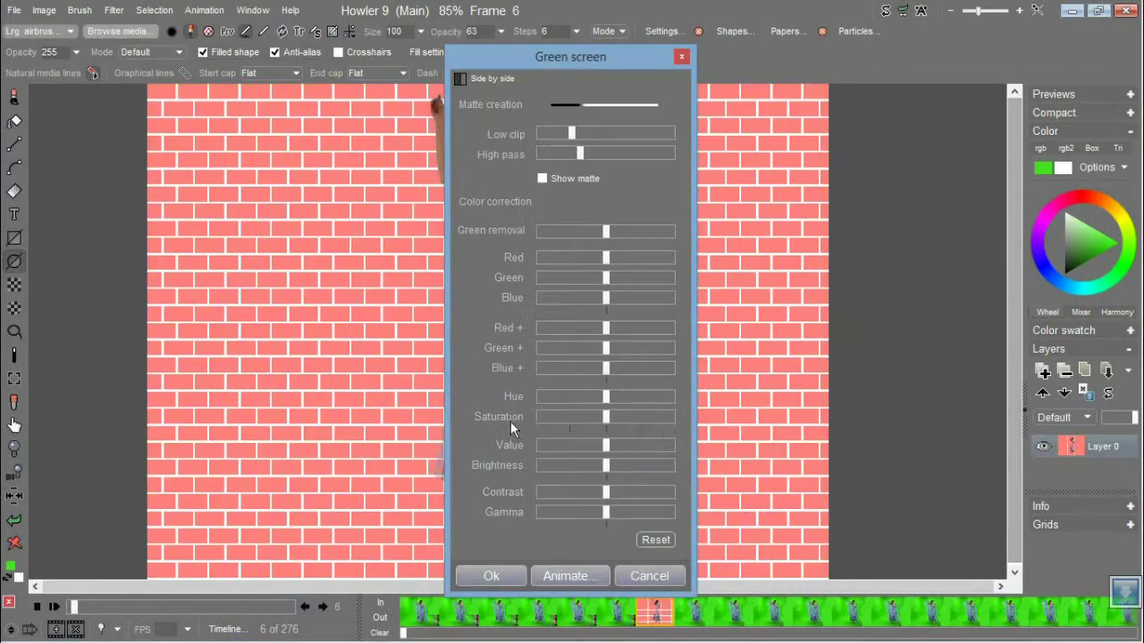
drag(543, 60, 864, 44)
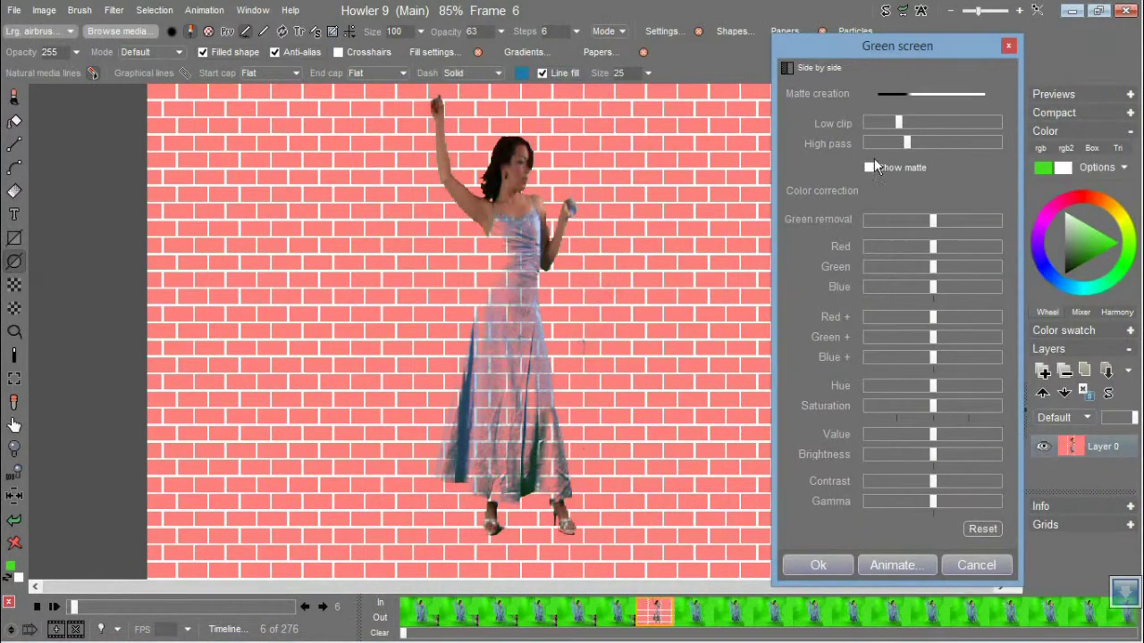
click(872, 166)
drag(903, 121, 935, 143)
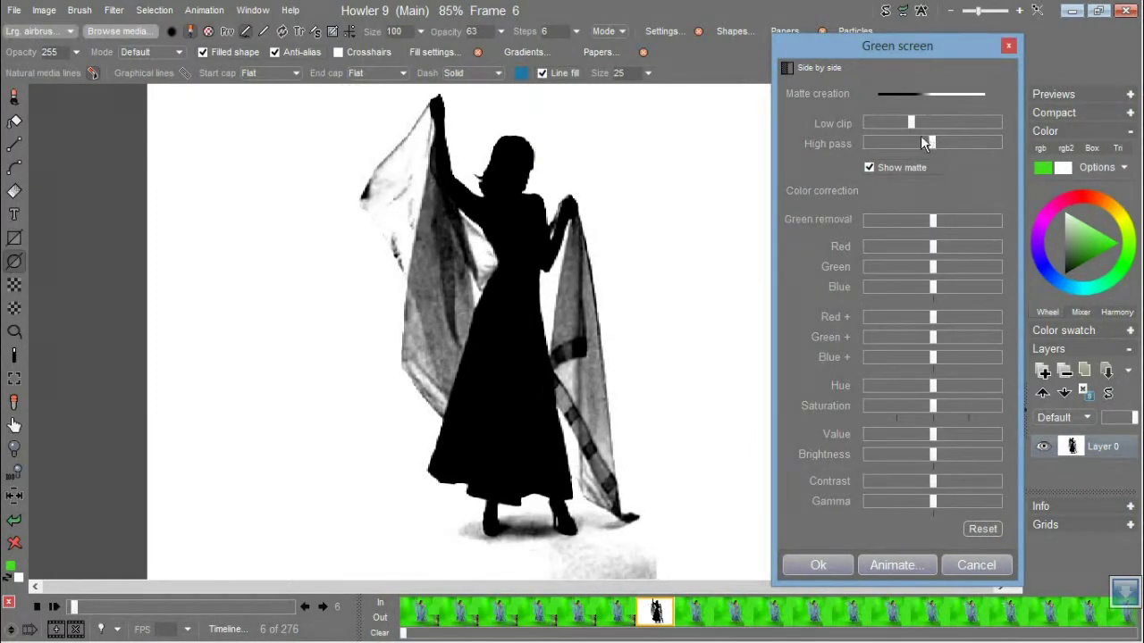
click(869, 166)
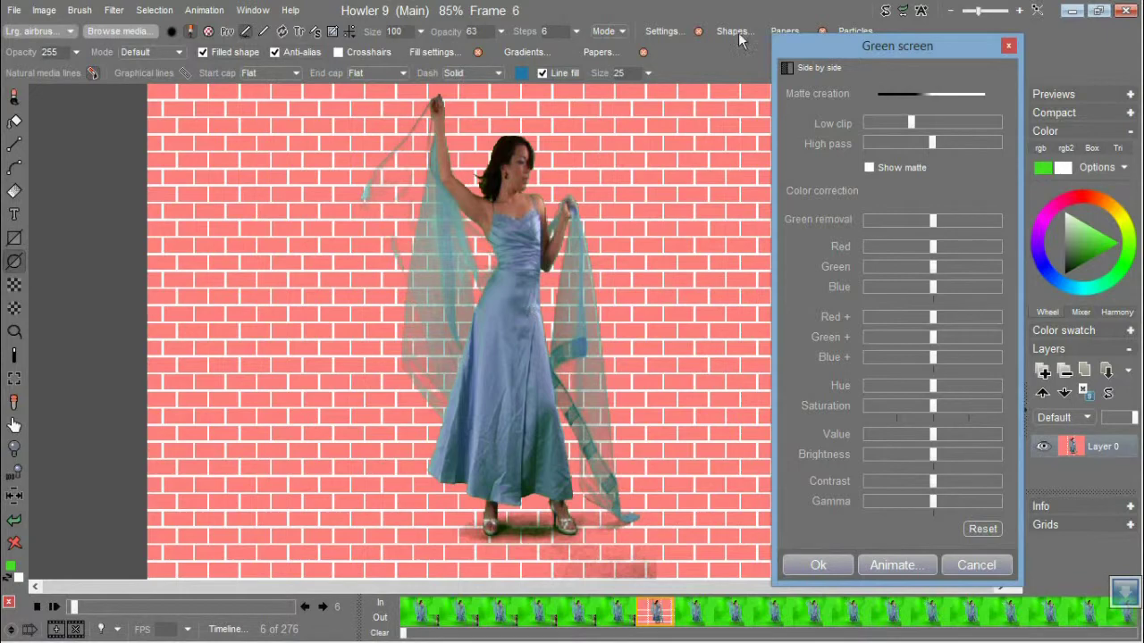
drag(929, 45, 93, 114)
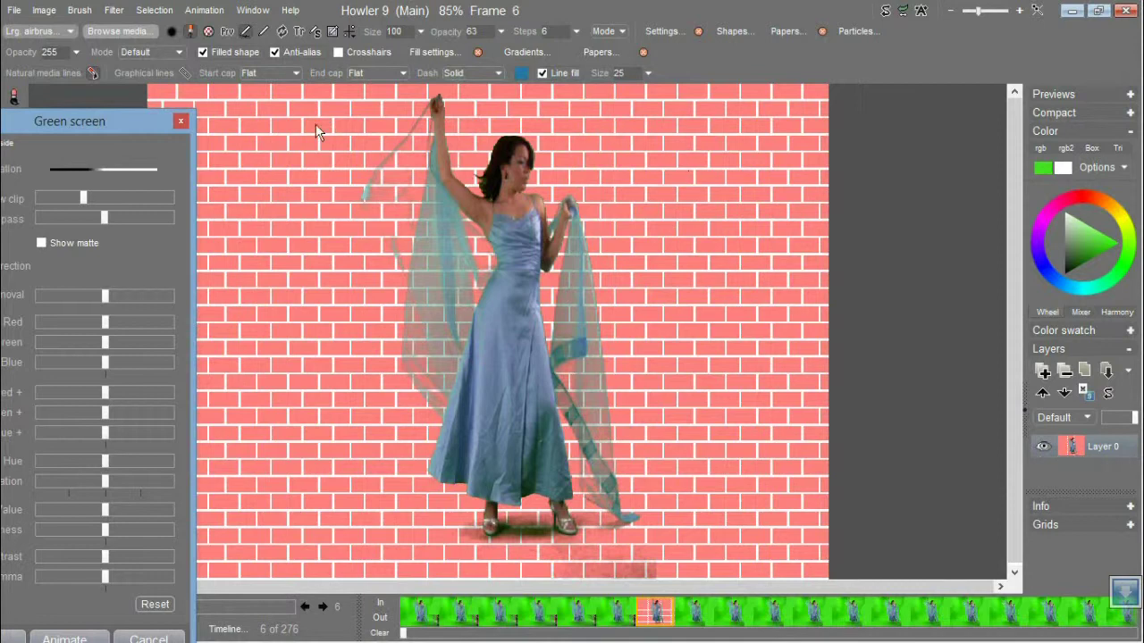
click(182, 121)
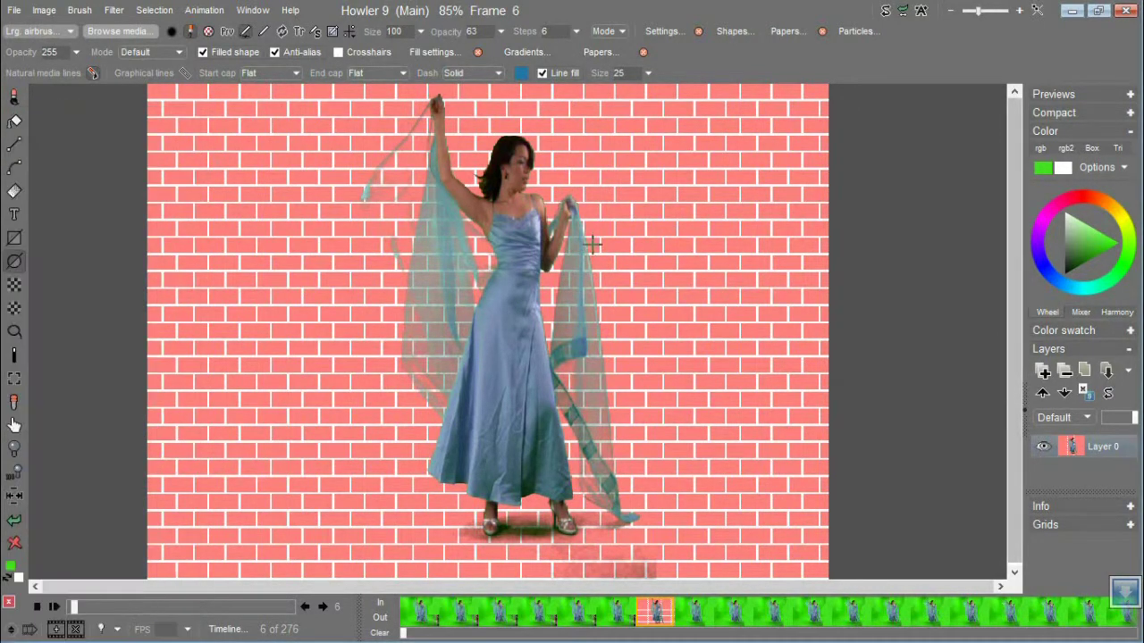